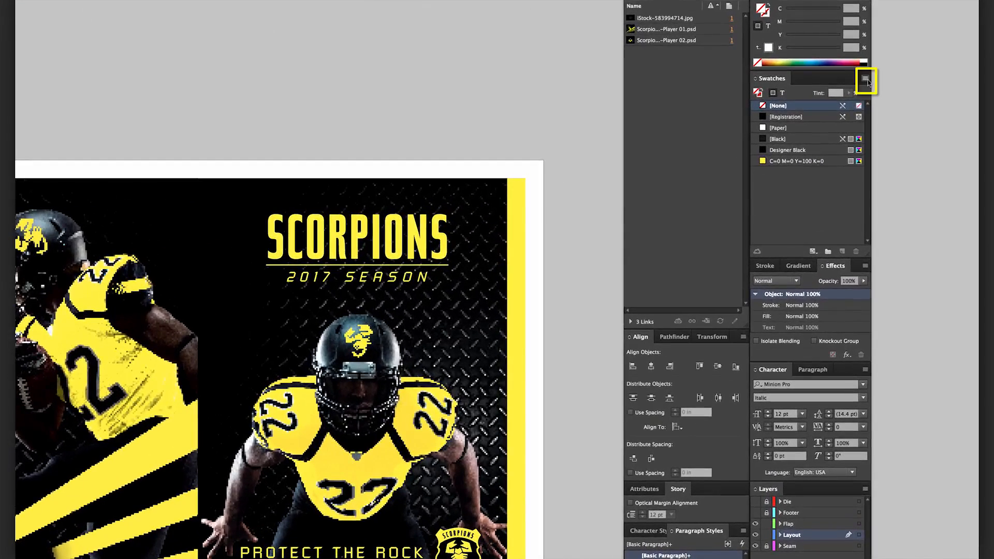
Create a spot color swatch named NeonY in CMYK mode with Yellow at 100%
click(868, 80)
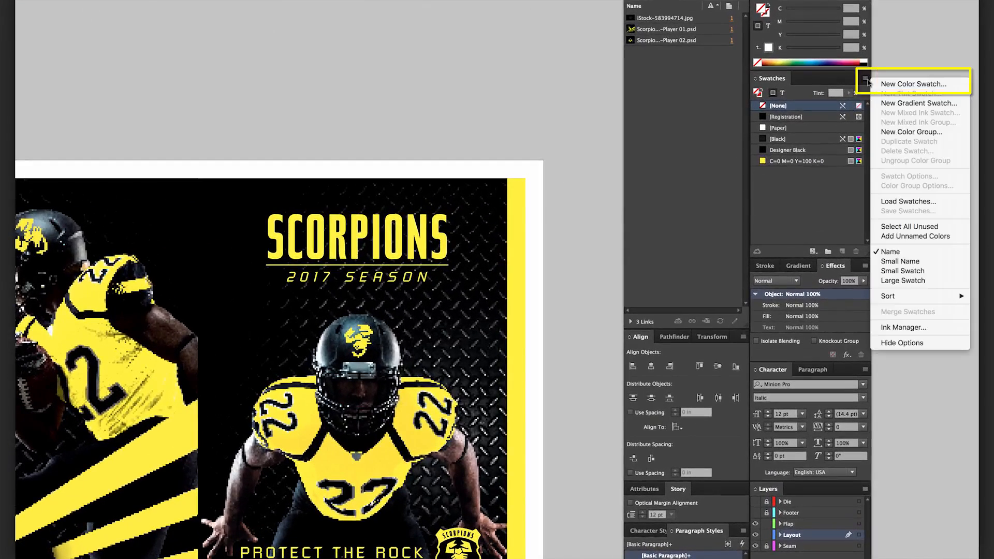
click(960, 86)
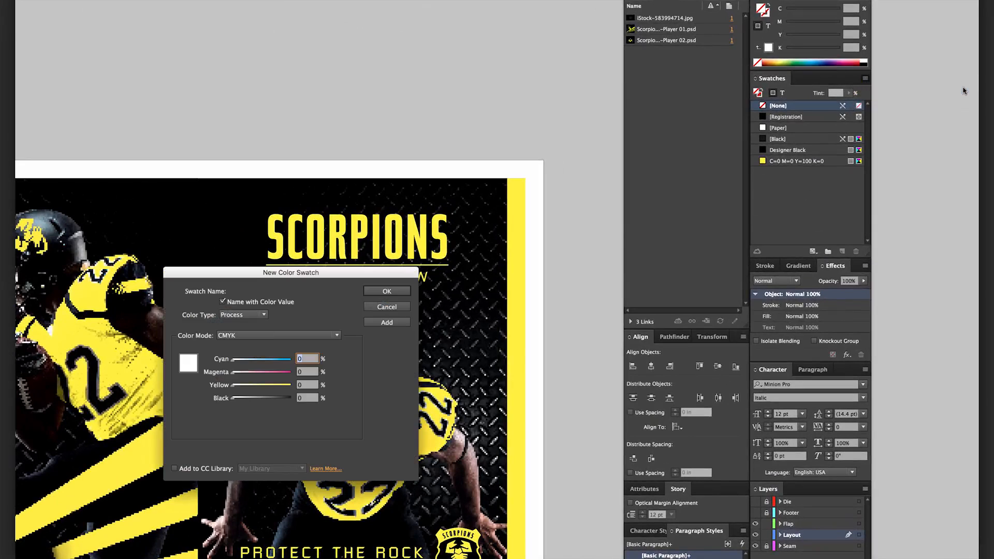
click(264, 314)
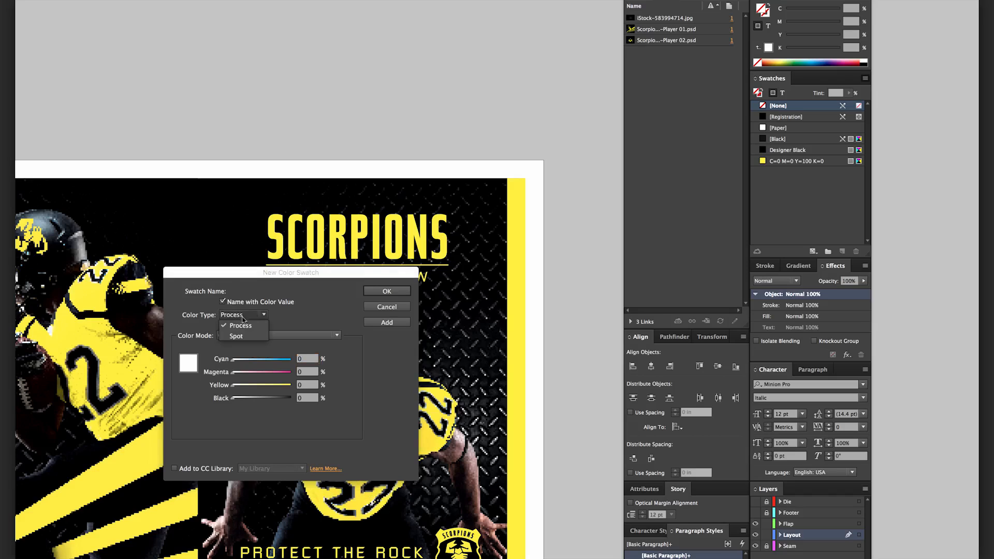
click(236, 336)
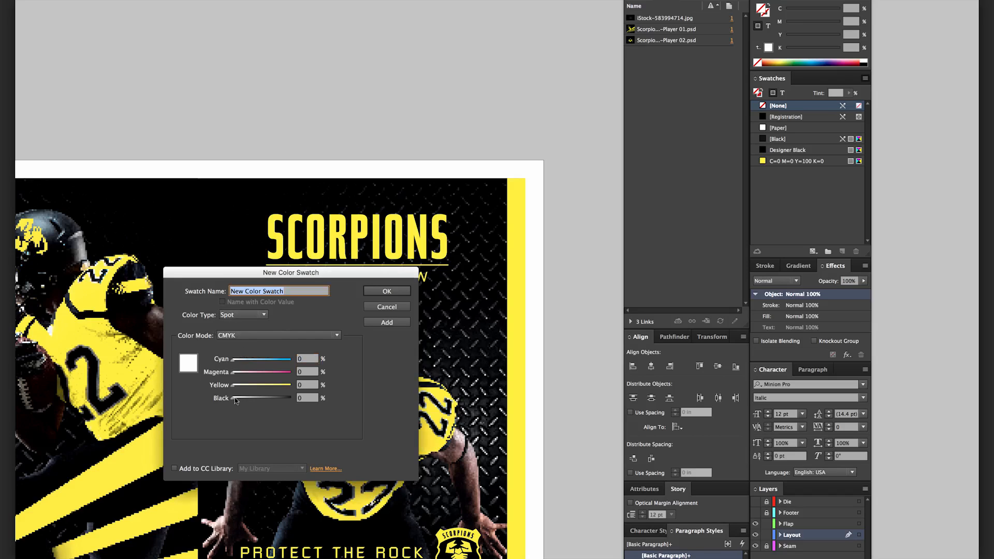
drag(234, 385, 291, 386)
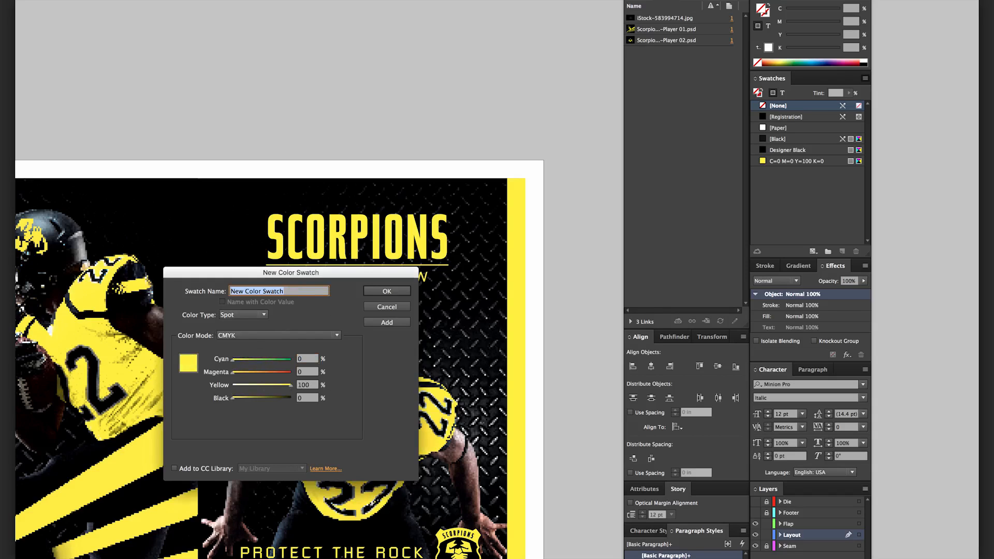
text(NeonY)
click(397, 292)
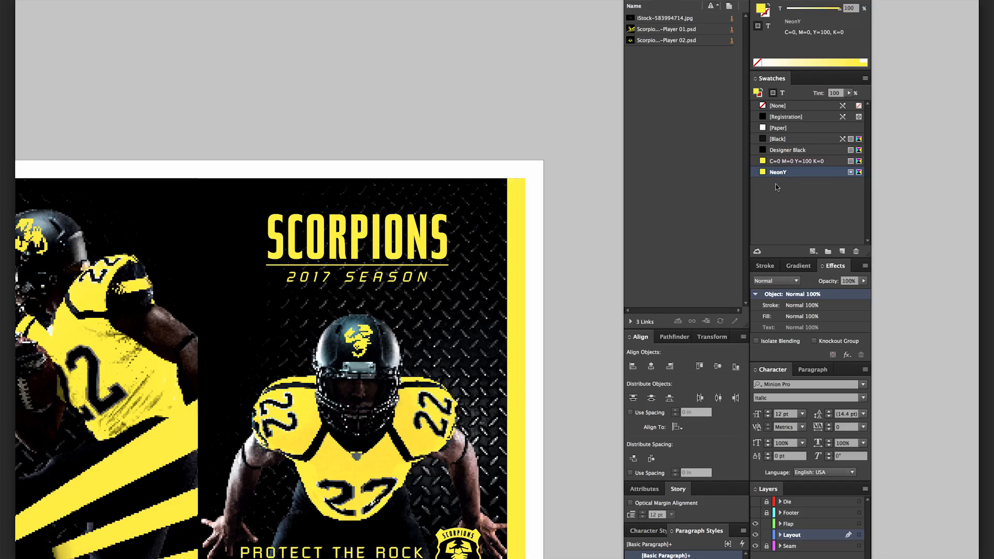
Apply the NeonY swatch to the SCORPIONS title text on the front cover and deselect it
click(425, 225)
key(t)
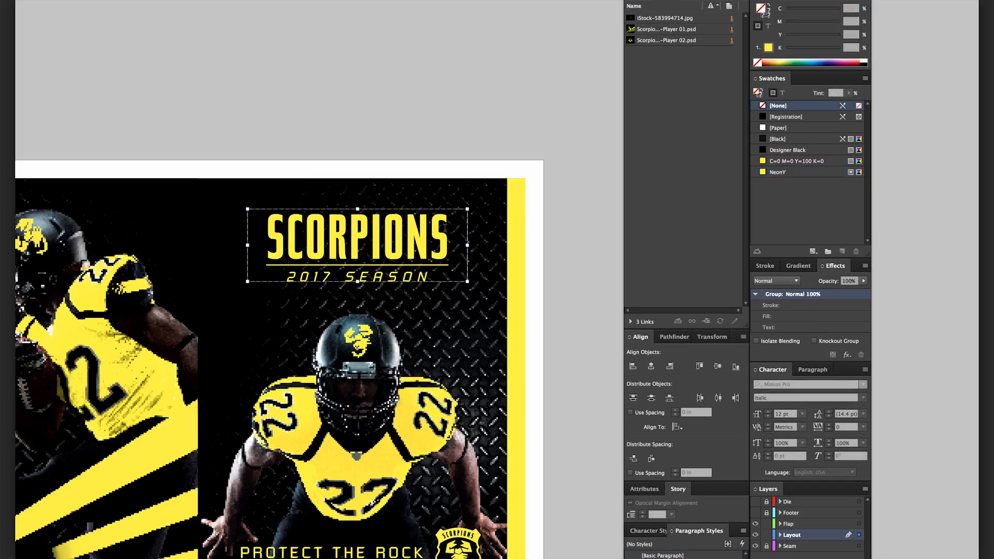
drag(446, 228, 266, 228)
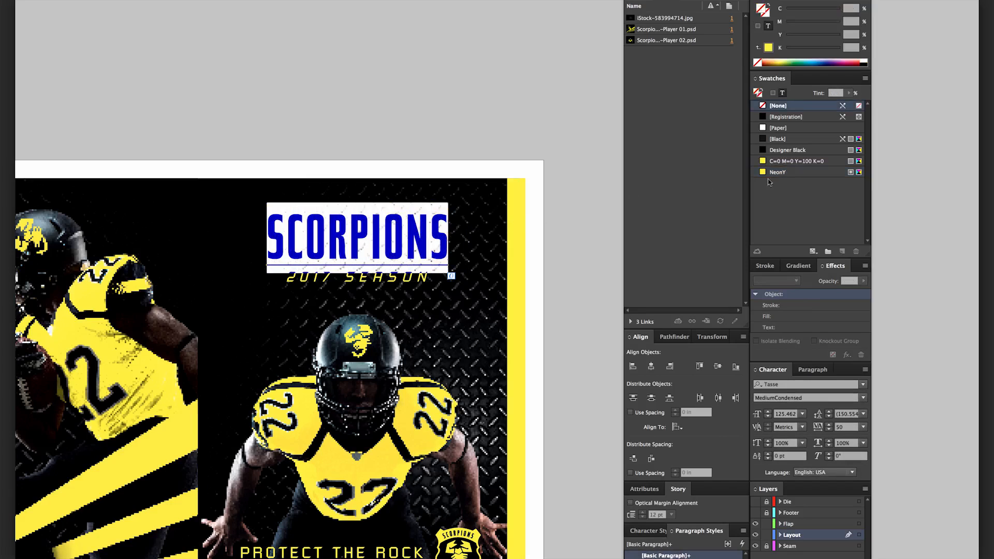
click(789, 173)
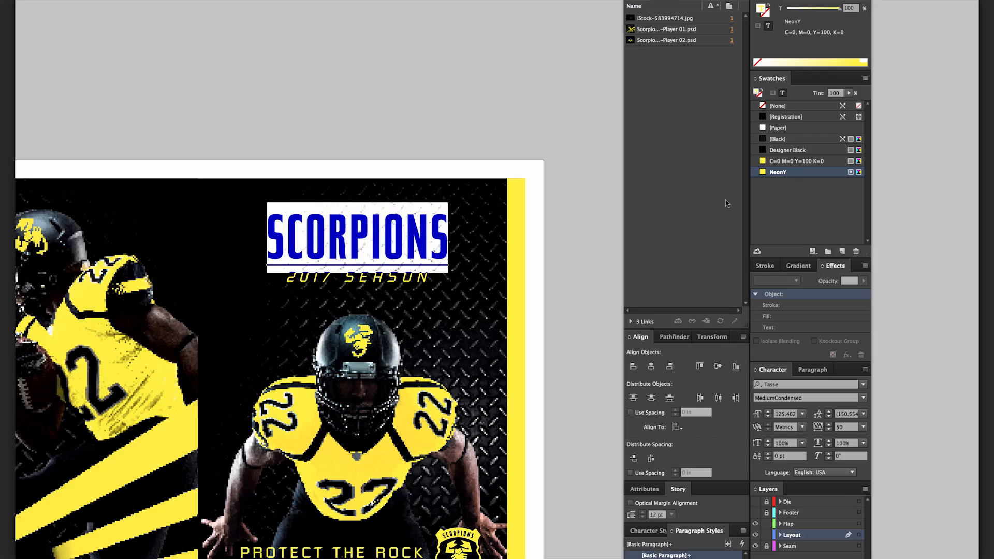
key(ctrl+shift+a)
Apply the NeonY swatch to the stroke of the line beneath the SCORPIONS title
click(443, 269)
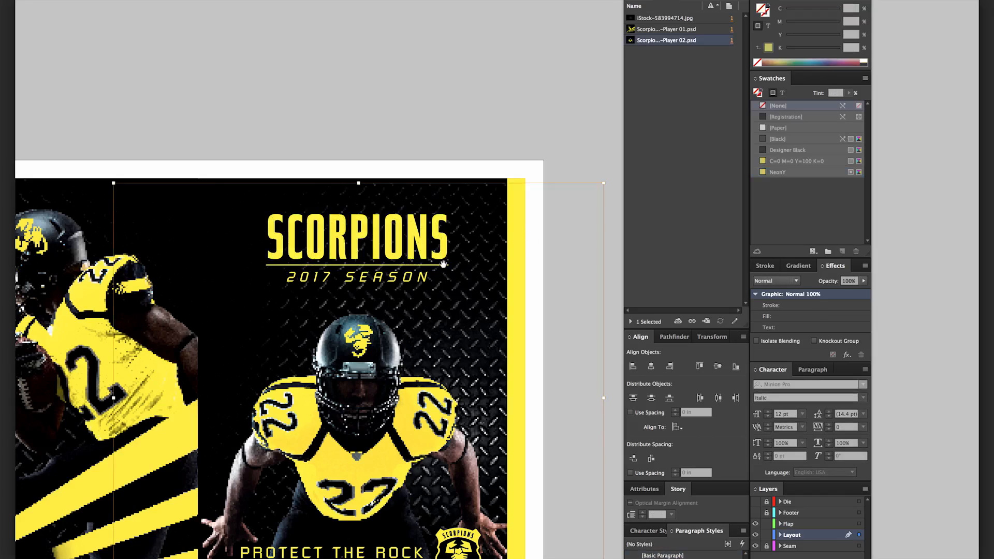
click(443, 265)
key(x)
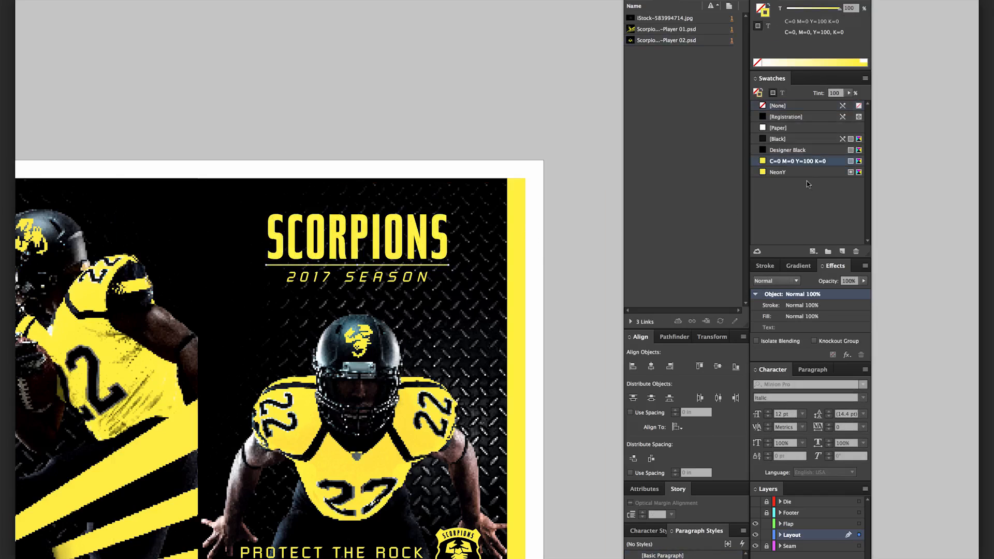
click(787, 173)
click(551, 220)
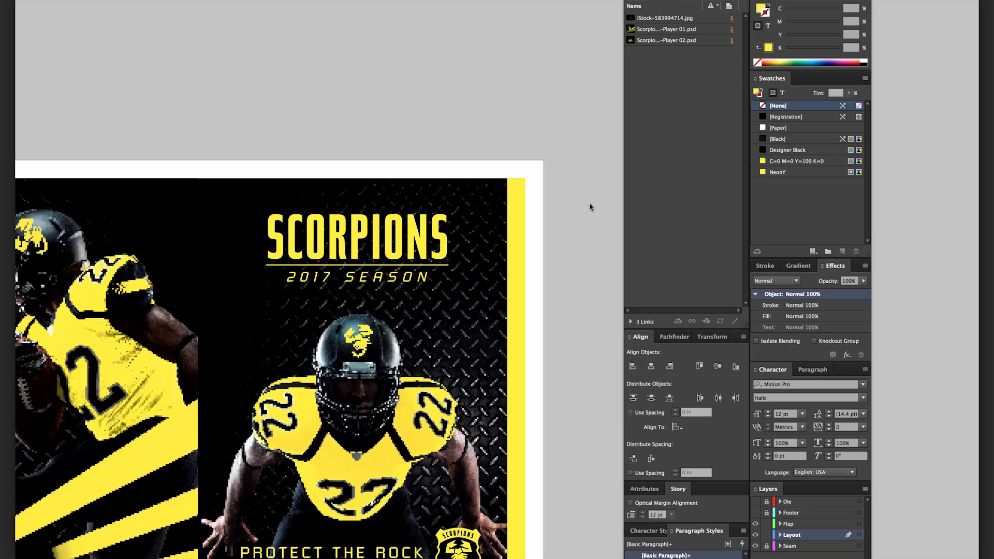
Delete the C=0 M=0 Y=100 K=0 swatch, replacing it with the defined swatch NeonY
click(804, 162)
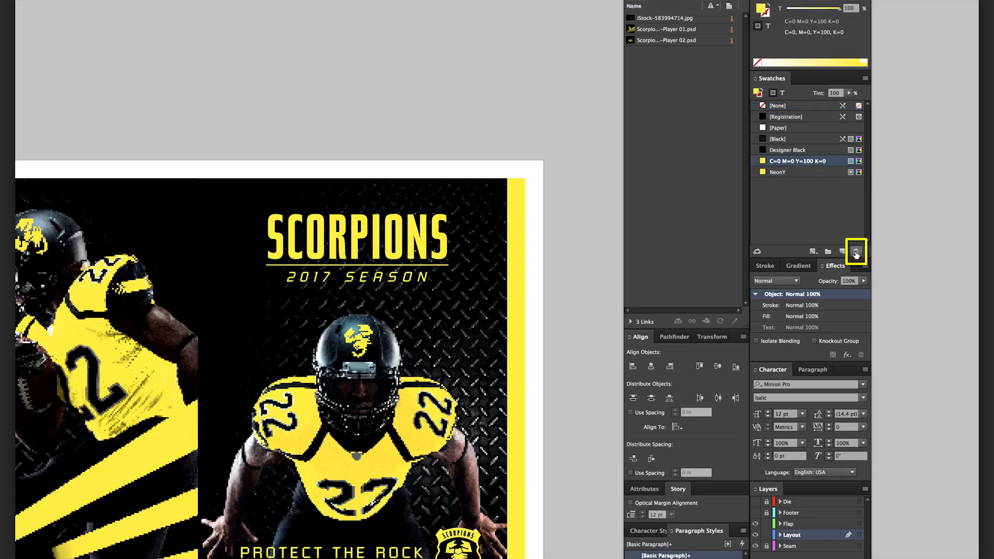
click(855, 252)
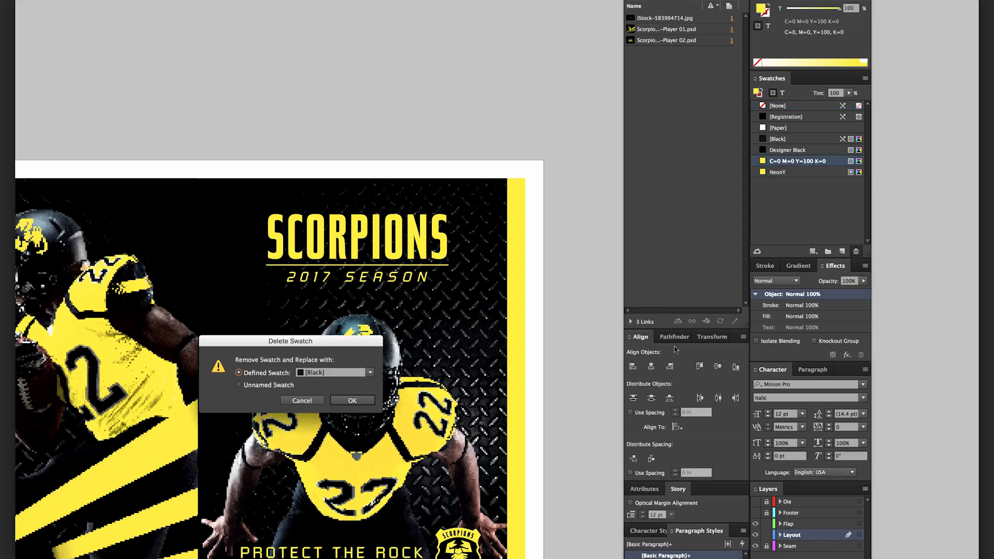
click(370, 375)
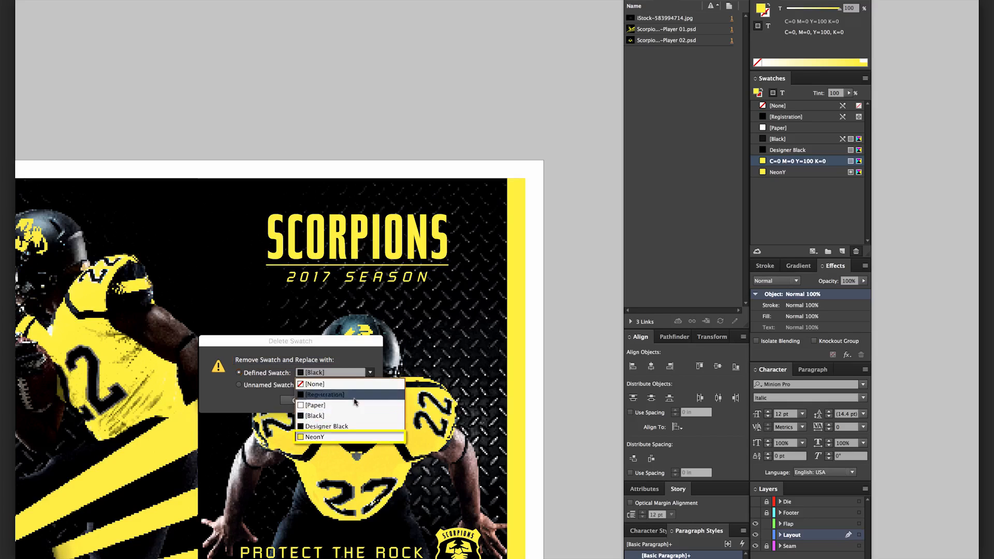
click(319, 438)
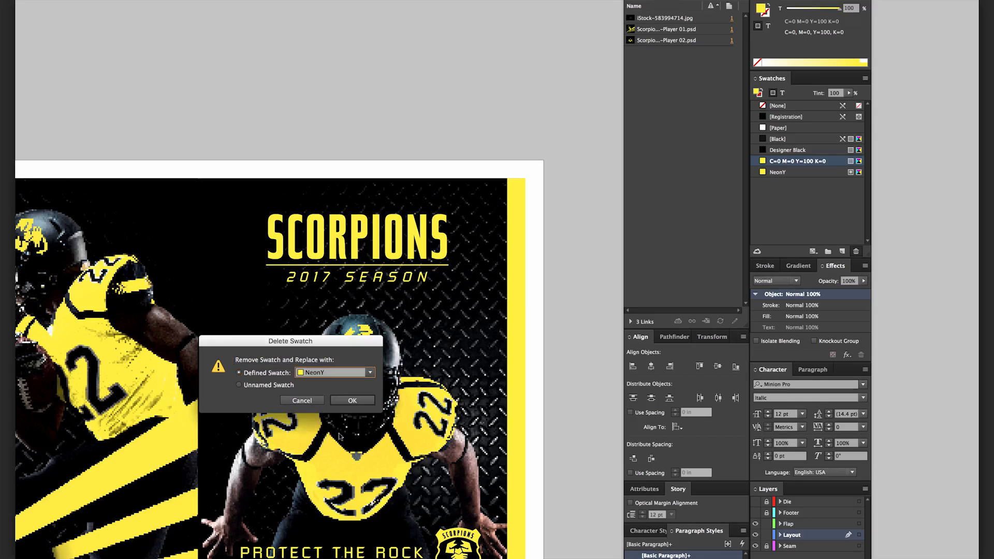
click(359, 403)
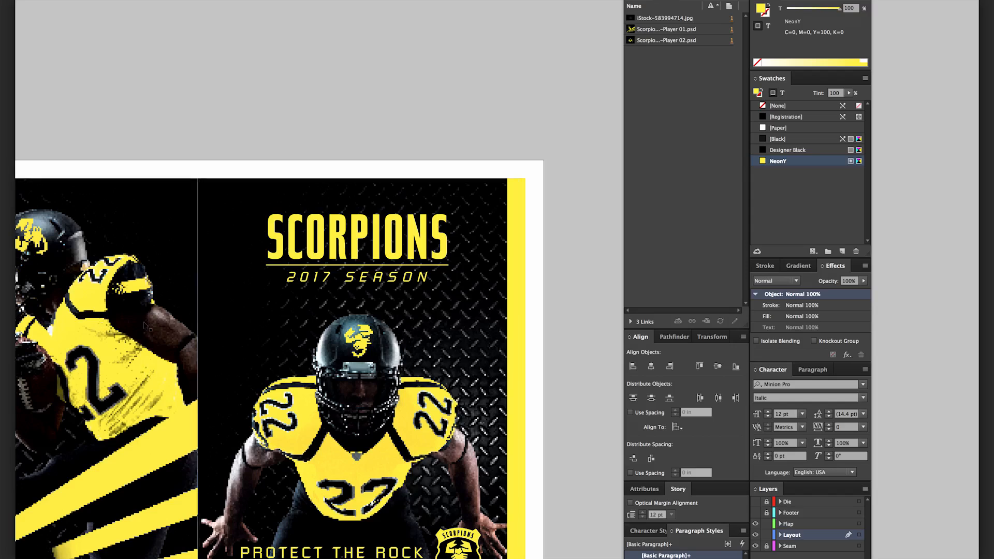
Check which swatch is used by the yellow edge strip and the HUSTLE, HIT, NEVER QUIT. text
click(519, 214)
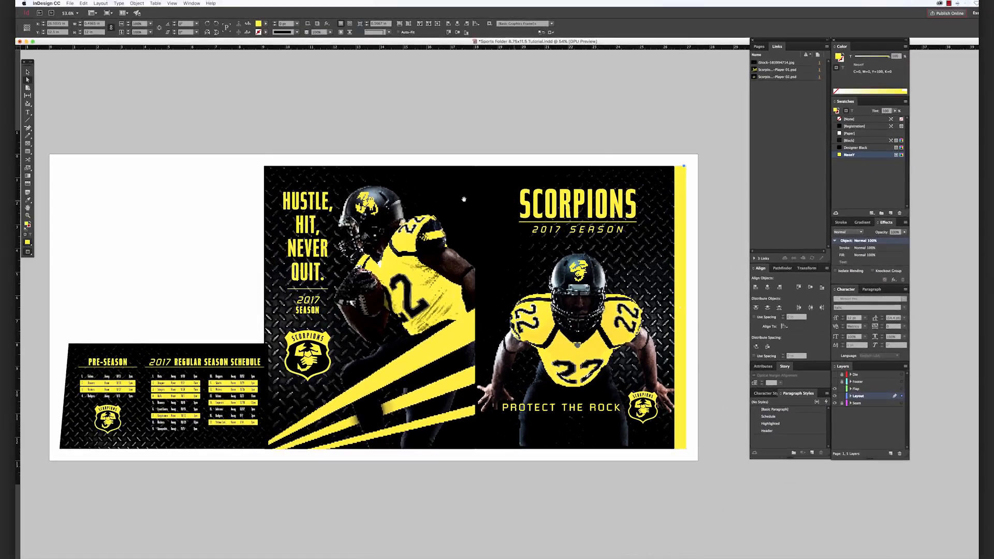
click(323, 279)
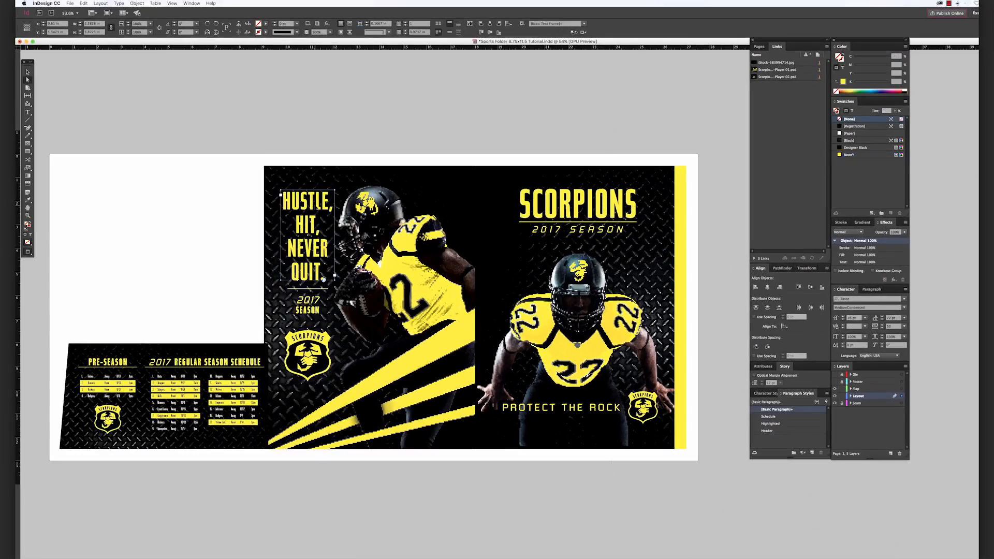
double_click(323, 279)
drag(301, 201, 322, 263)
key(super+shift+a)
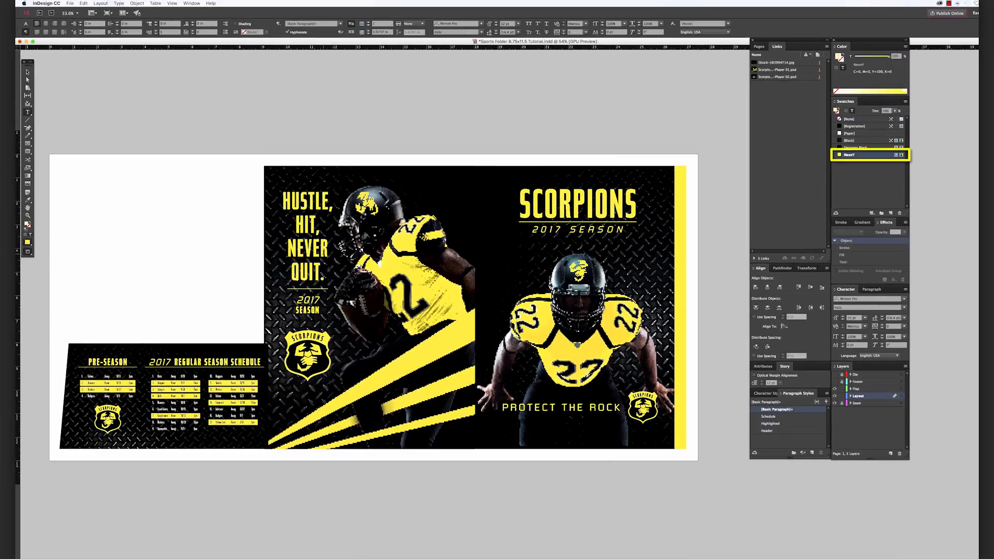
key(v)
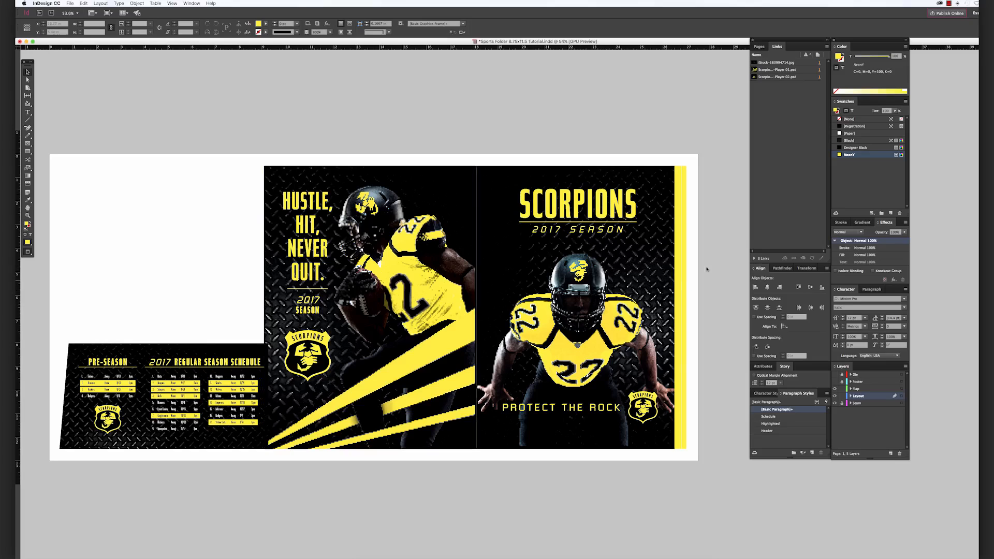
Open the linked image Scorpions Football-Player 01.psd for editing in Photoshop
click(417, 290)
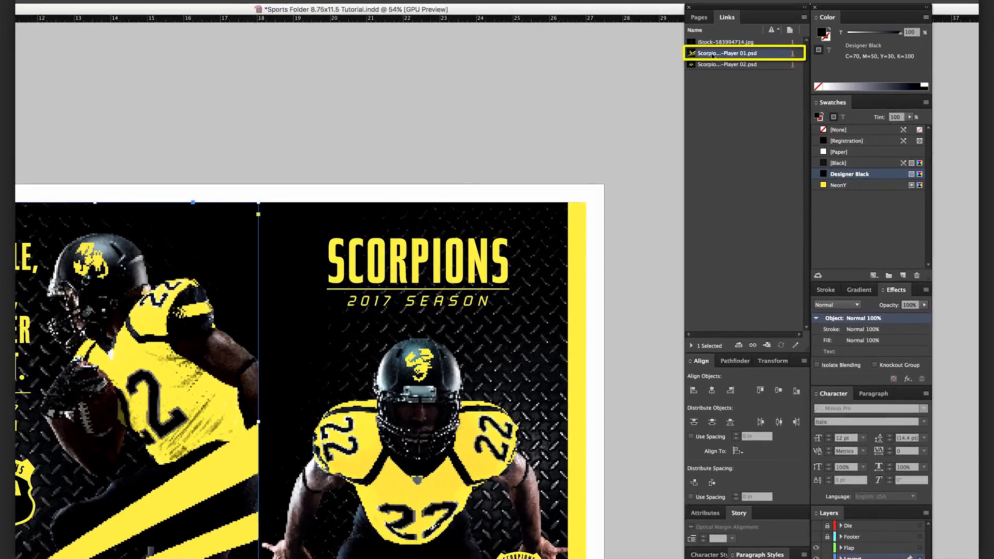
right_click(718, 53)
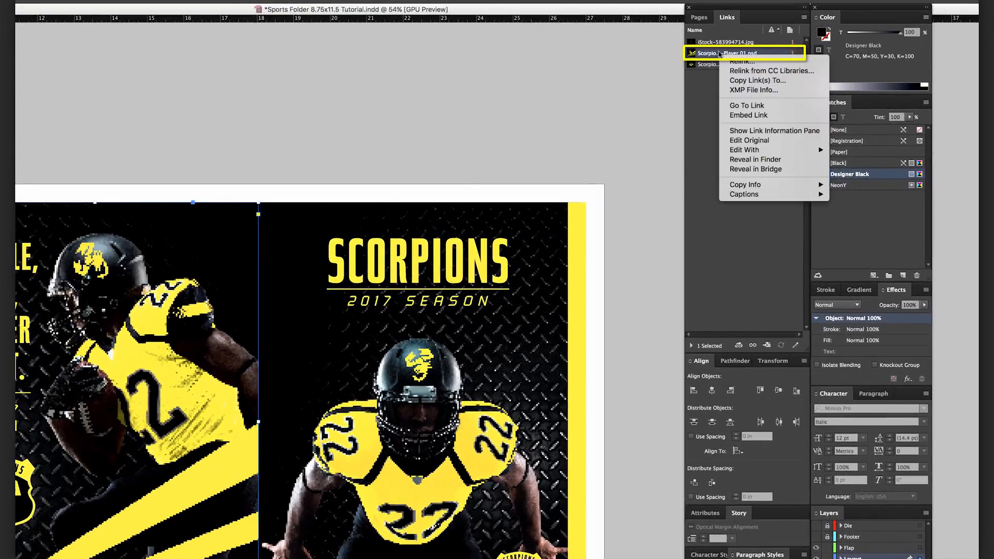
click(779, 140)
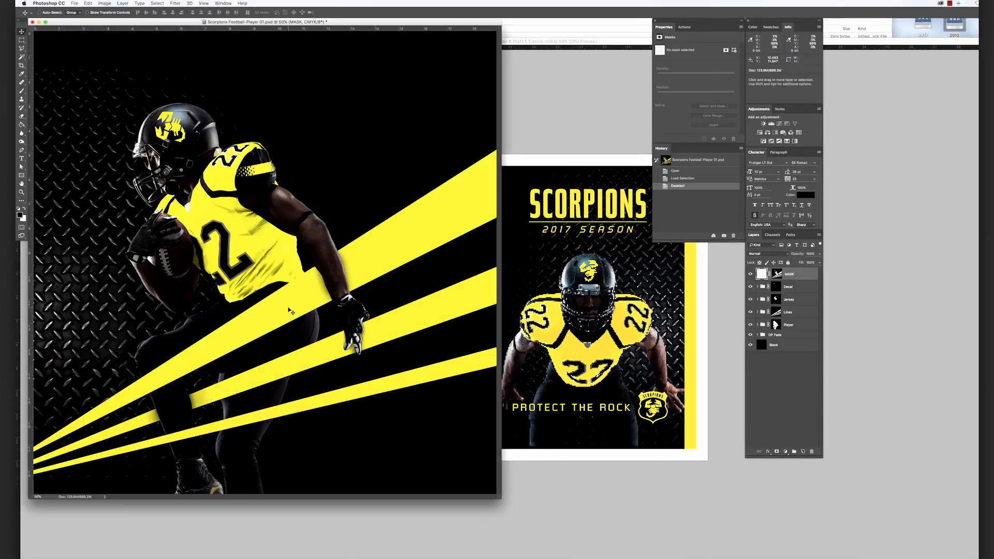
Inspect the Jersey, Lines and Decal groups by toggling their visibility, and preview the MASK layer's mask as an overlay
click(750, 300)
click(750, 300)
click(751, 313)
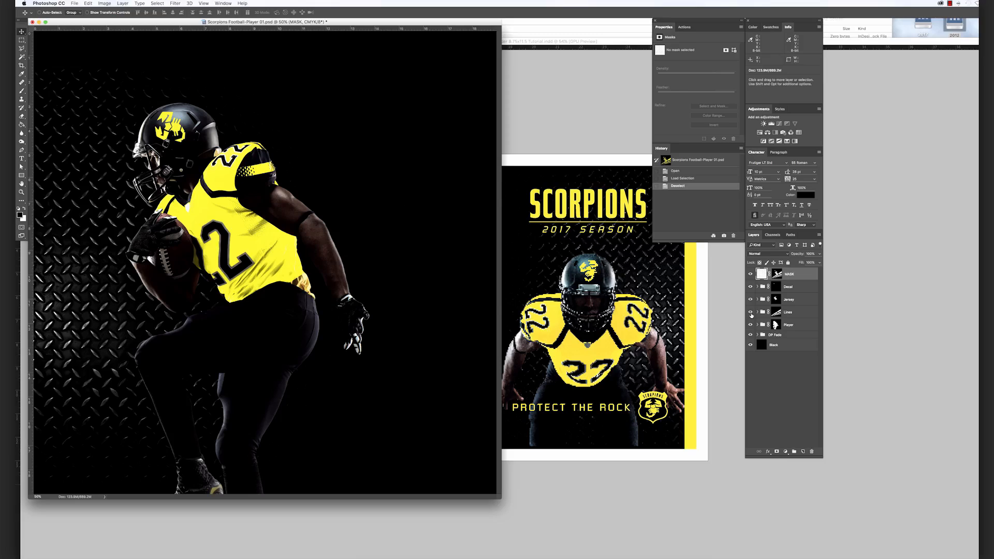
click(751, 312)
click(750, 288)
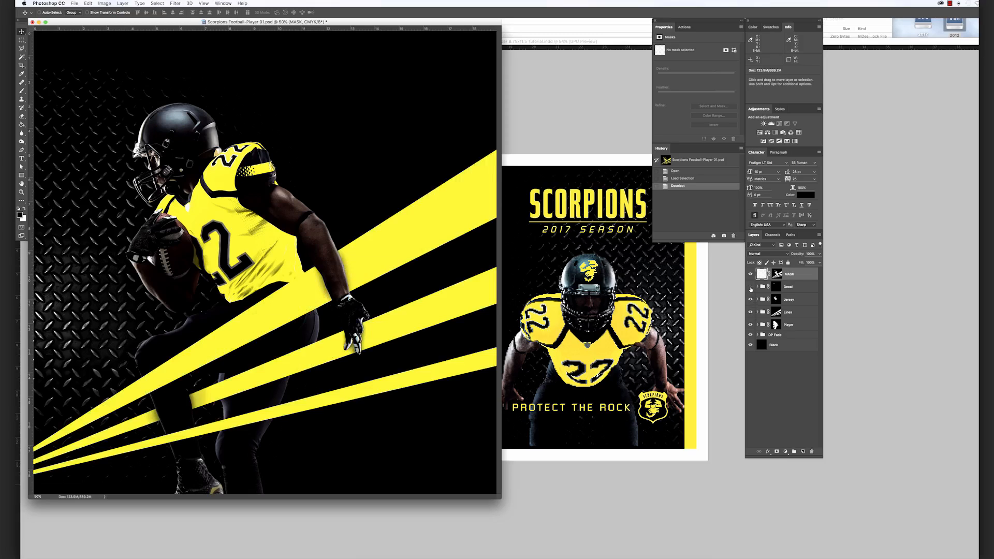
click(751, 288)
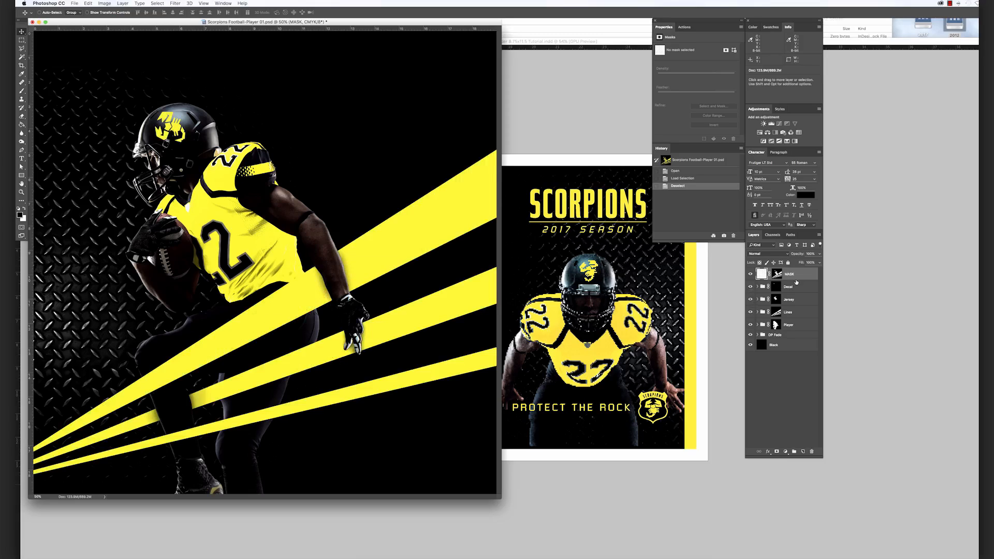
key(backslash)
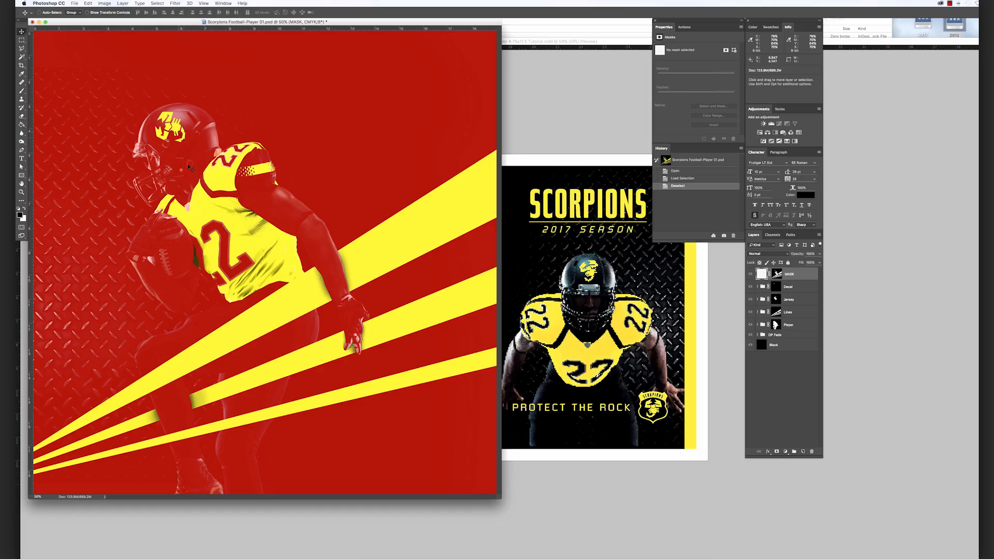
key(backslash)
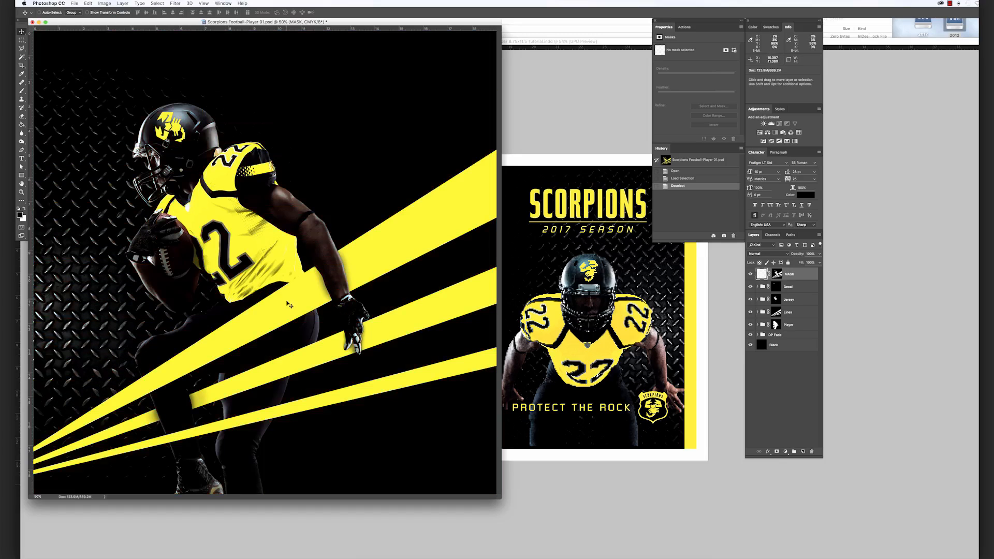
Merge all layers and groups from Decal down to the black base layer, and rename the merged layer Player
click(798, 286)
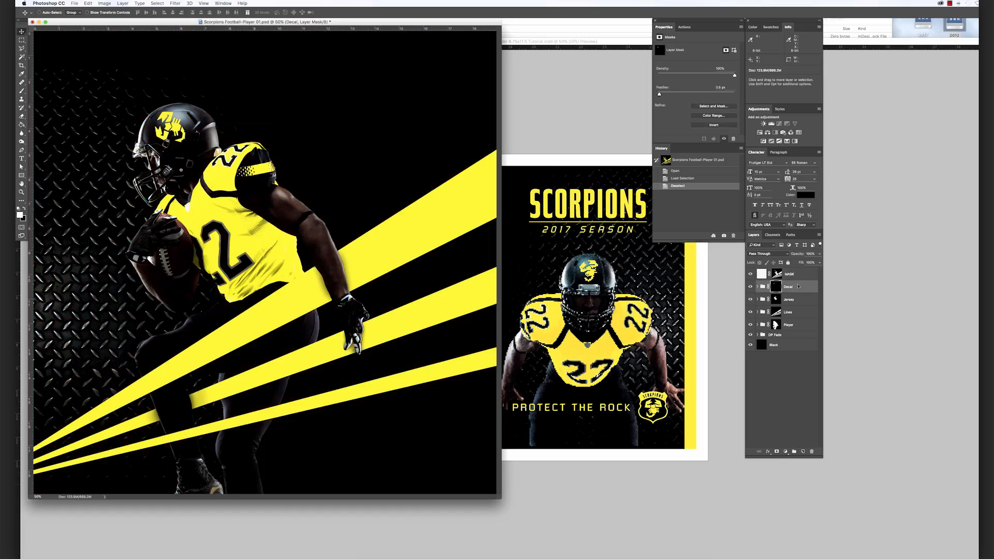
shift+click(800, 345)
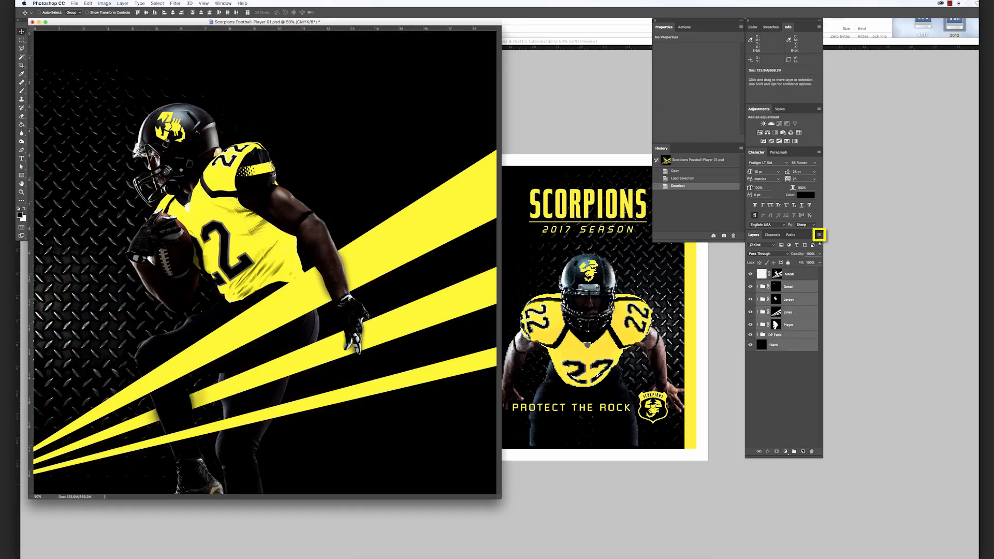
click(819, 235)
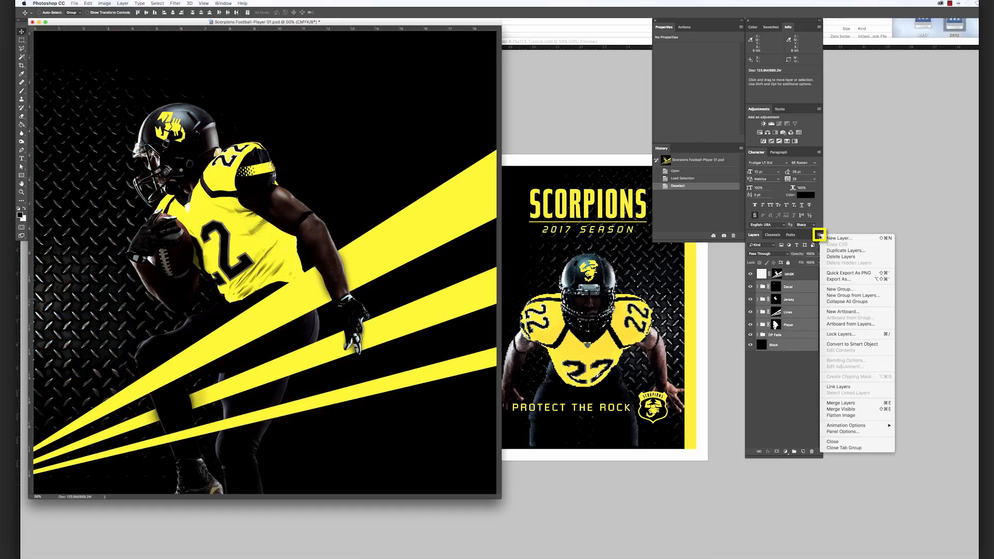
click(866, 407)
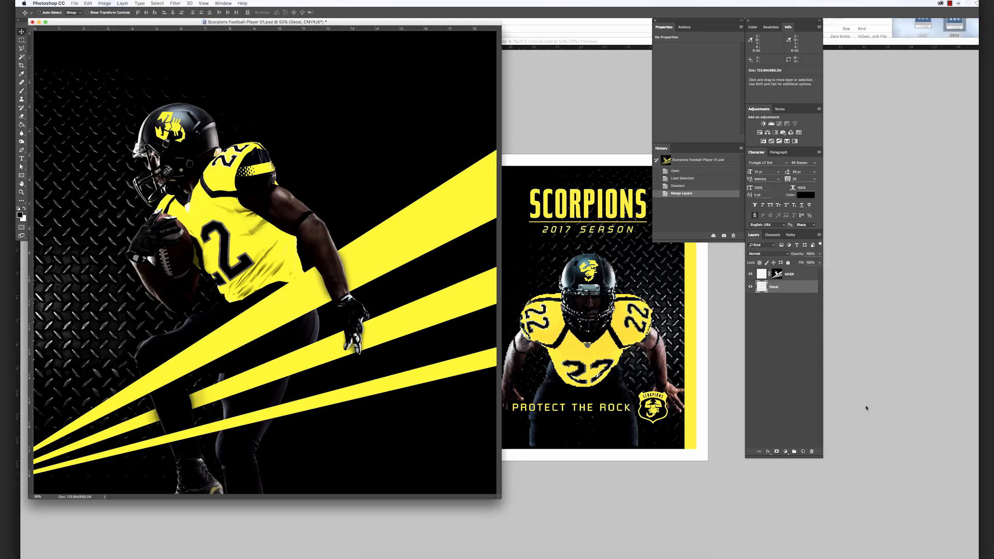
double_click(775, 288)
key(Return)
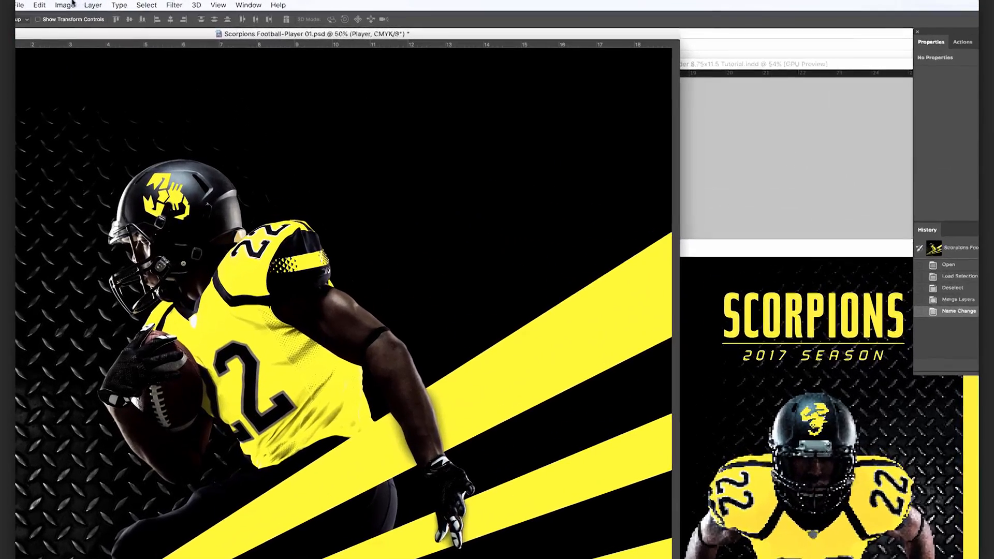
Check that the player image uses the CMYK Color mode
click(104, 3)
mouse_move(108, 11)
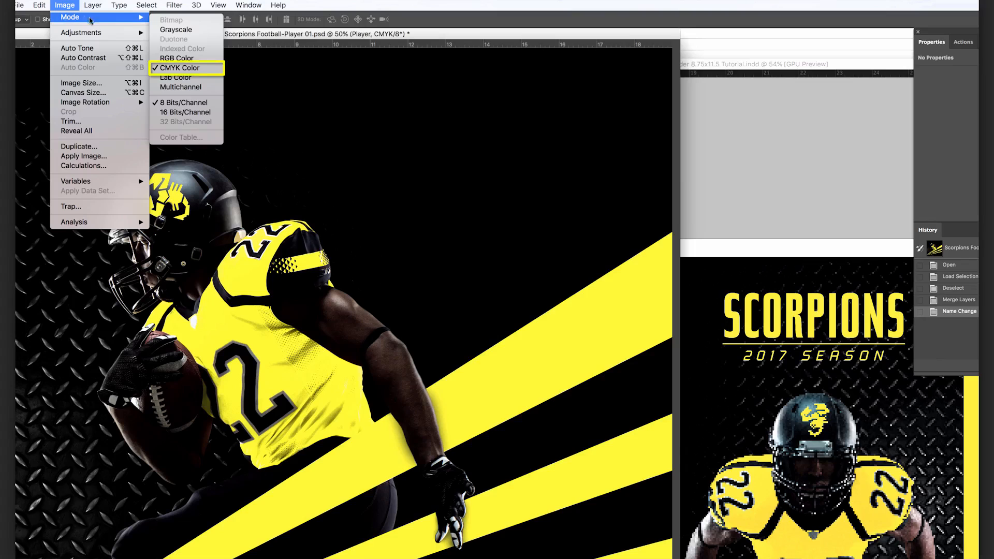
click(192, 70)
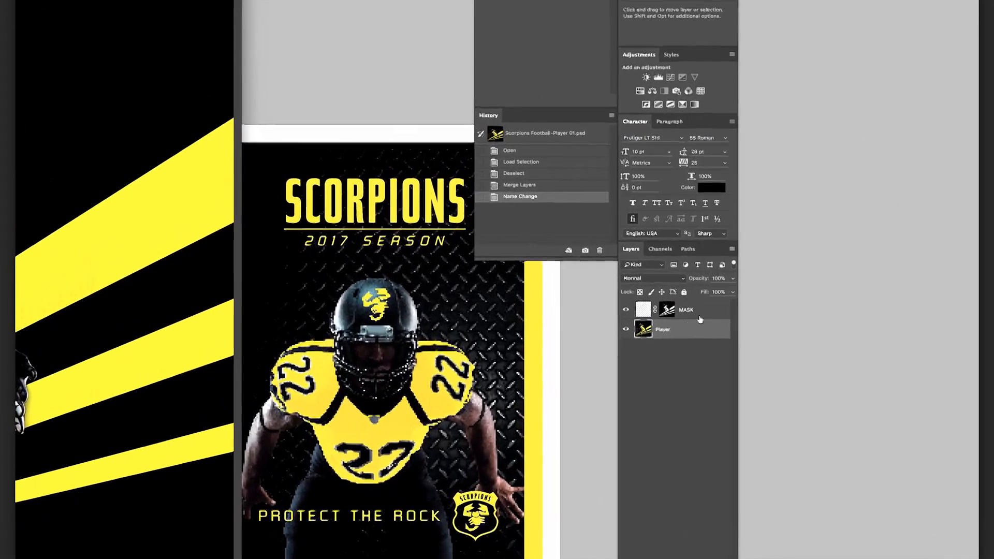
Add a spot channel named NeonY with a yellow ink color and 0% solidity
click(657, 251)
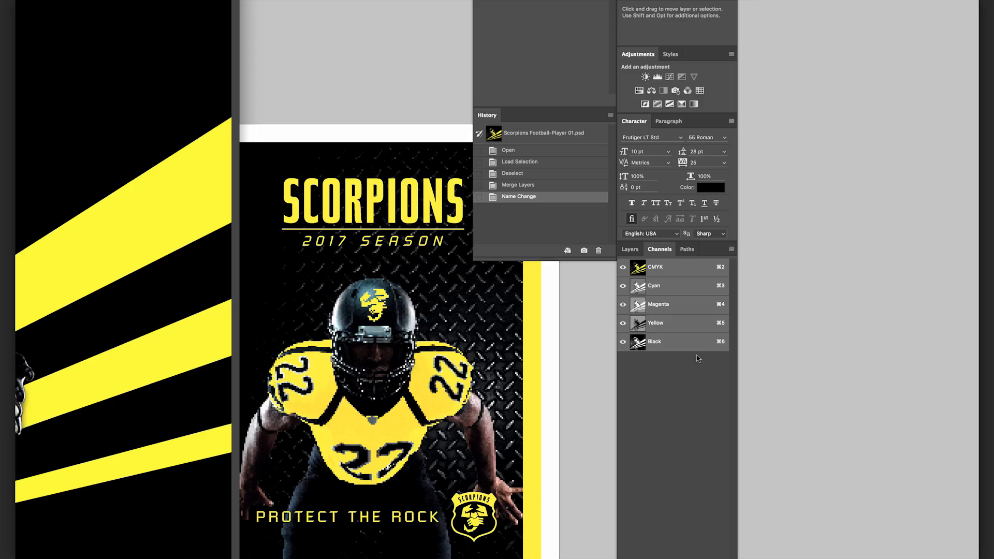
click(731, 251)
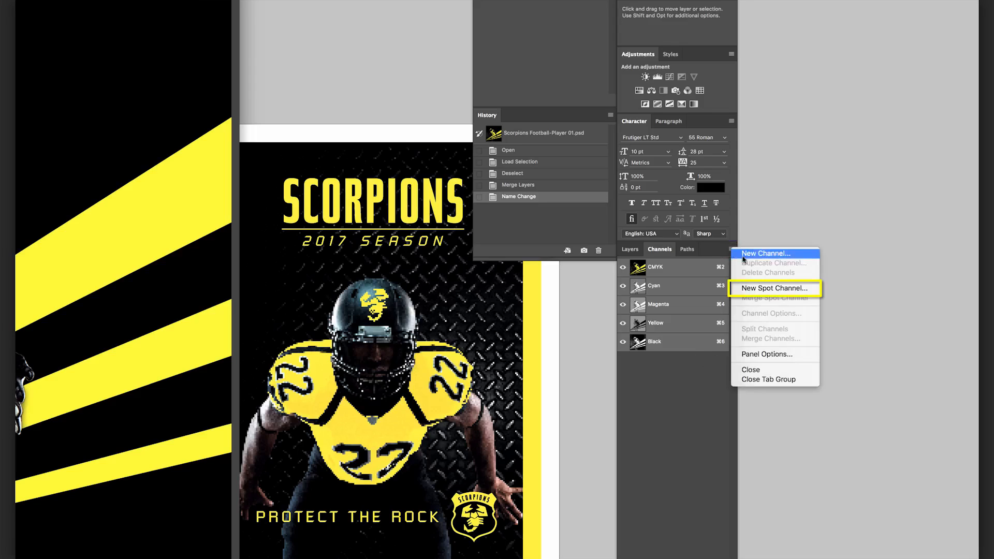
click(813, 292)
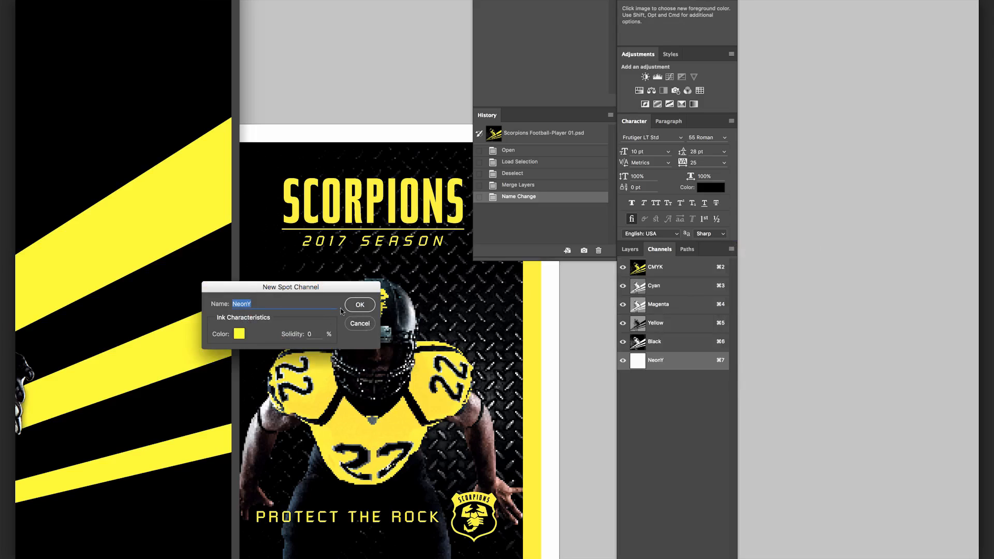
click(365, 306)
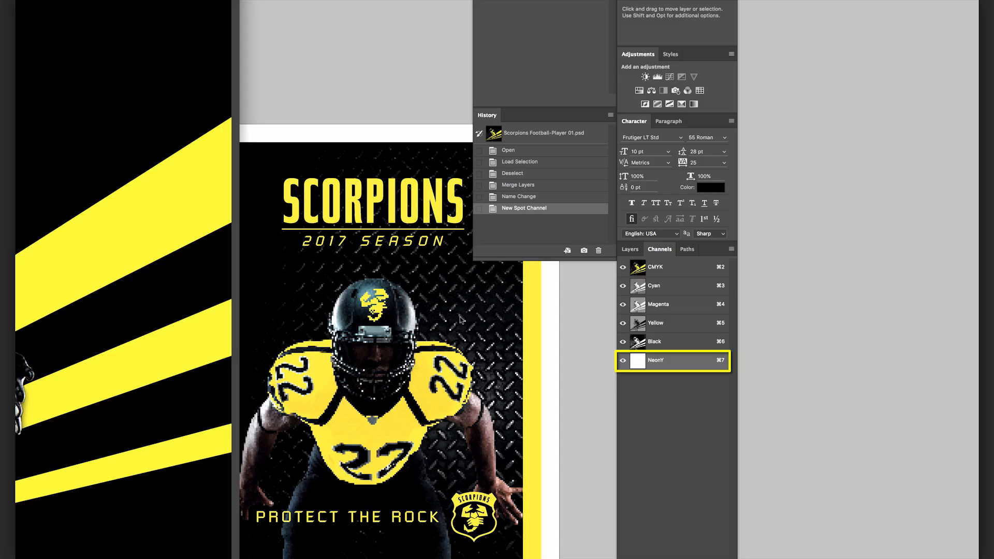
Load the MASK layer's mask as a selection
click(630, 250)
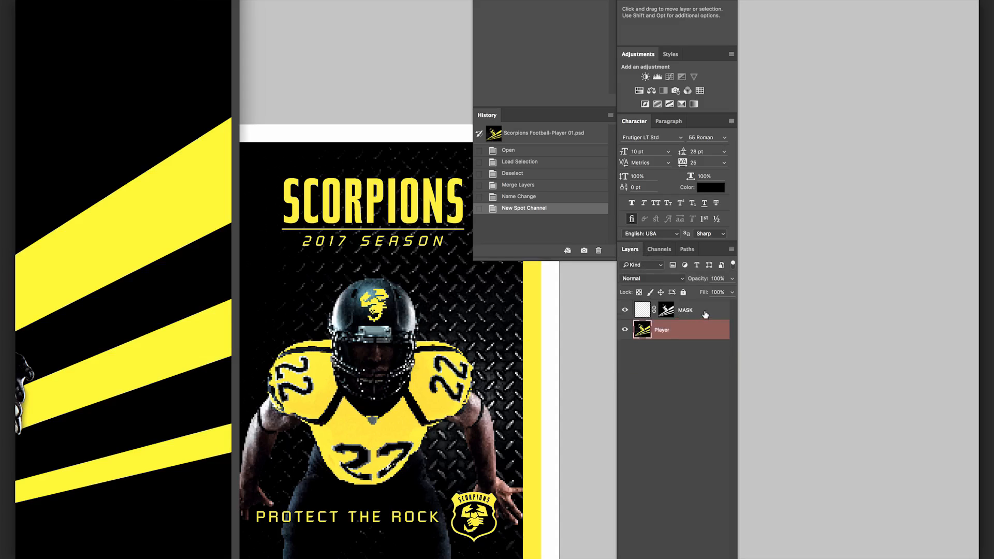
right_click(666, 310)
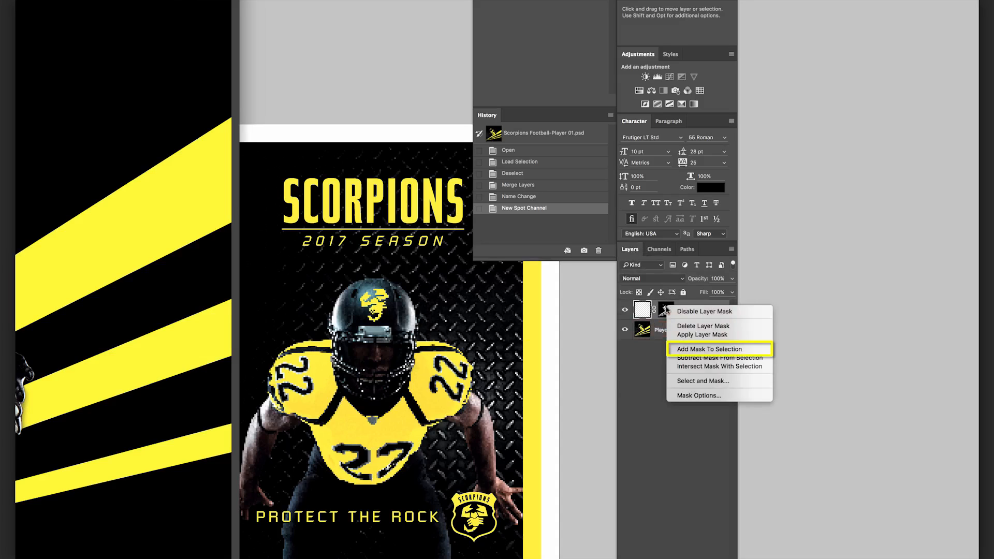
click(708, 349)
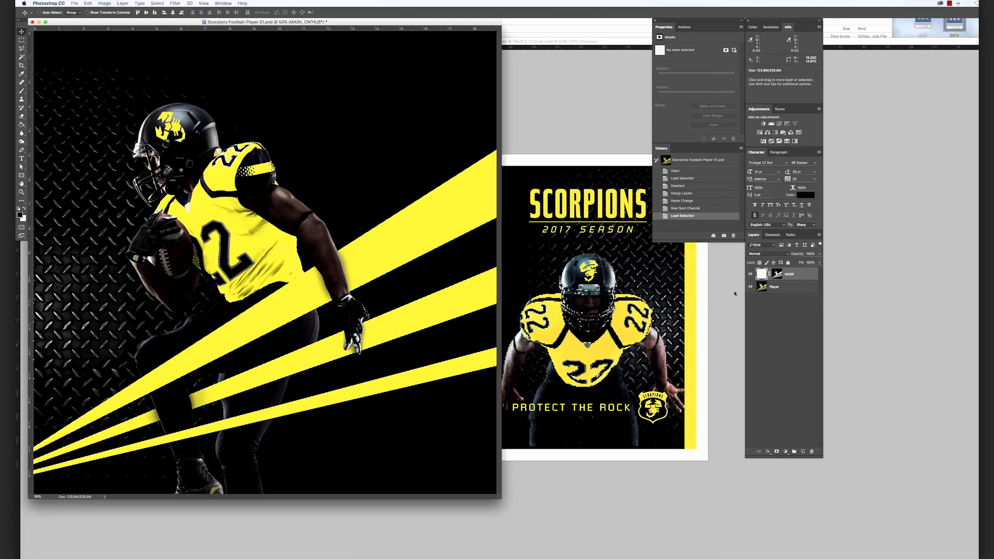
Cut the selected pixels from the Player layer's Yellow channel
click(793, 287)
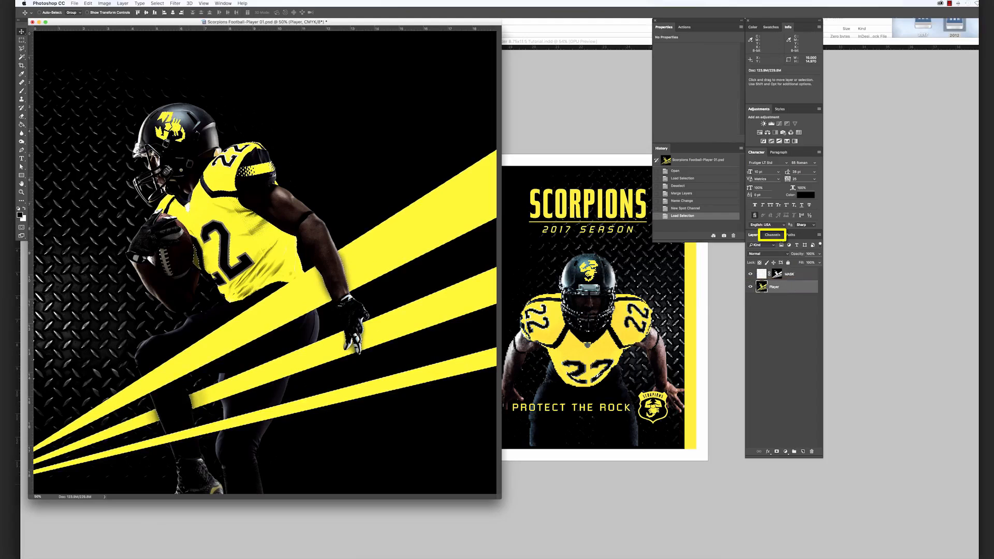
click(774, 236)
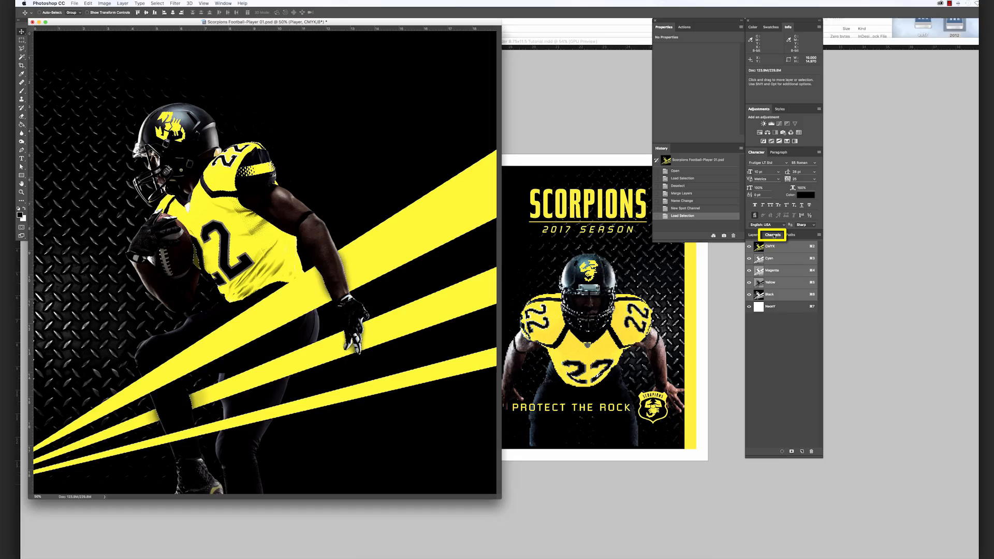
click(788, 283)
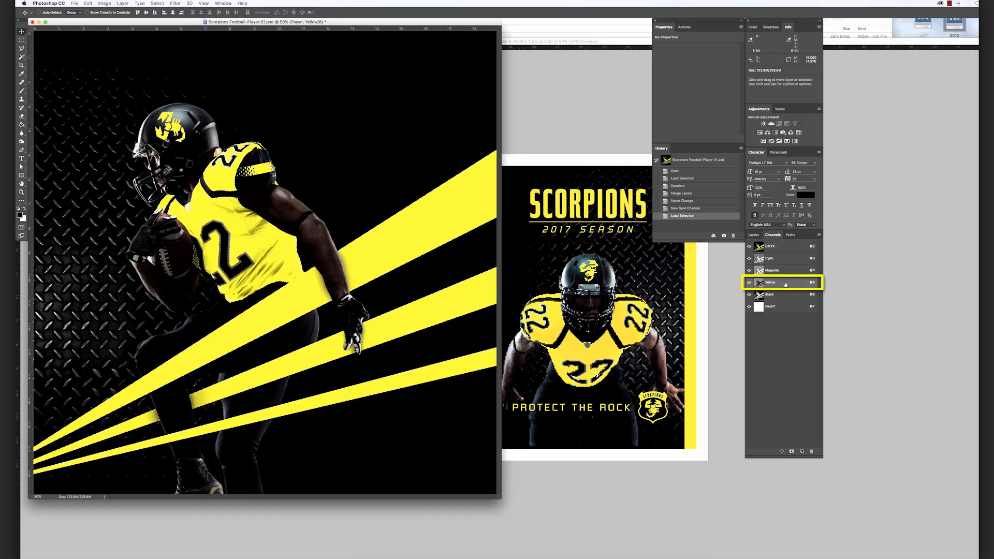
click(89, 4)
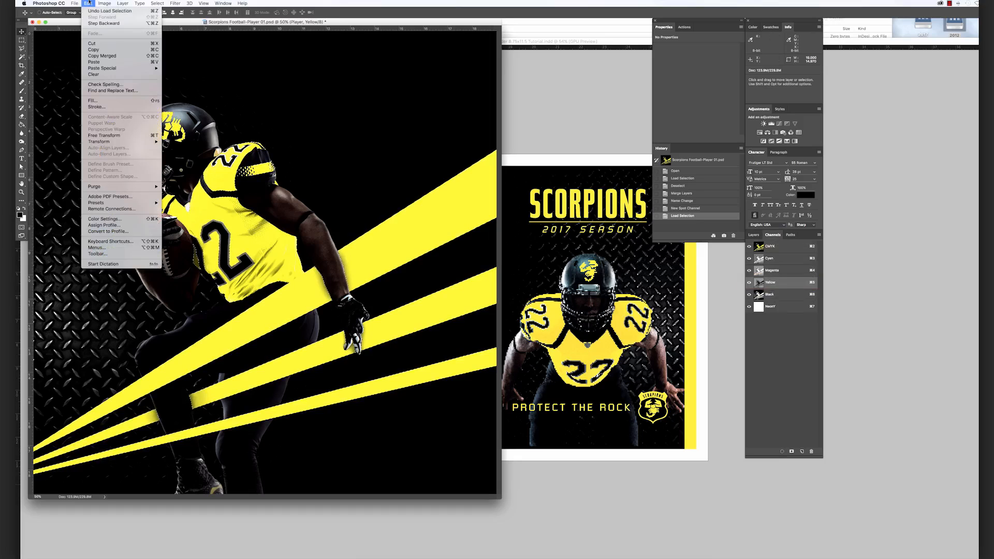
click(92, 44)
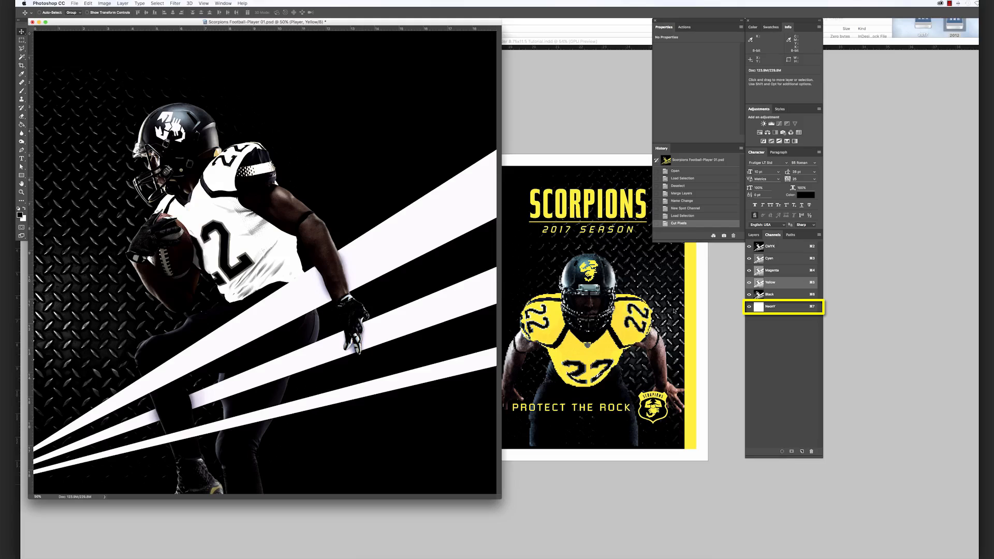
Paste the cut yellow pixels in place into the NeonY channel and clear the selection
click(794, 311)
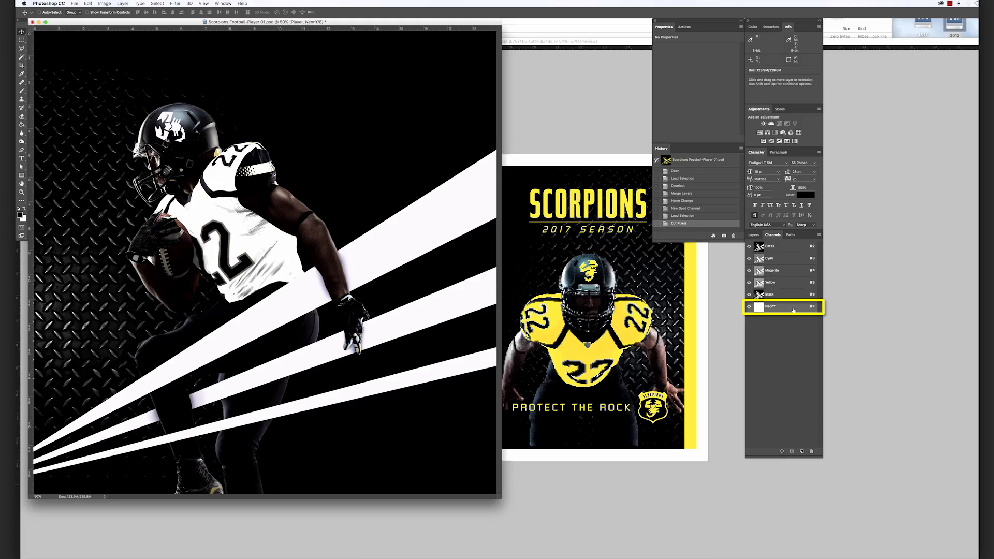
click(89, 3)
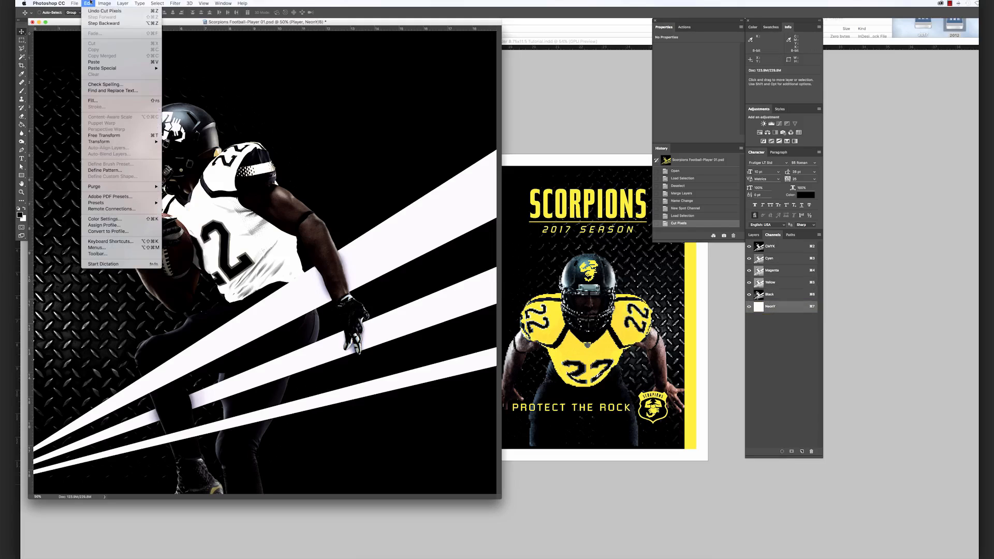
mouse_move(122, 69)
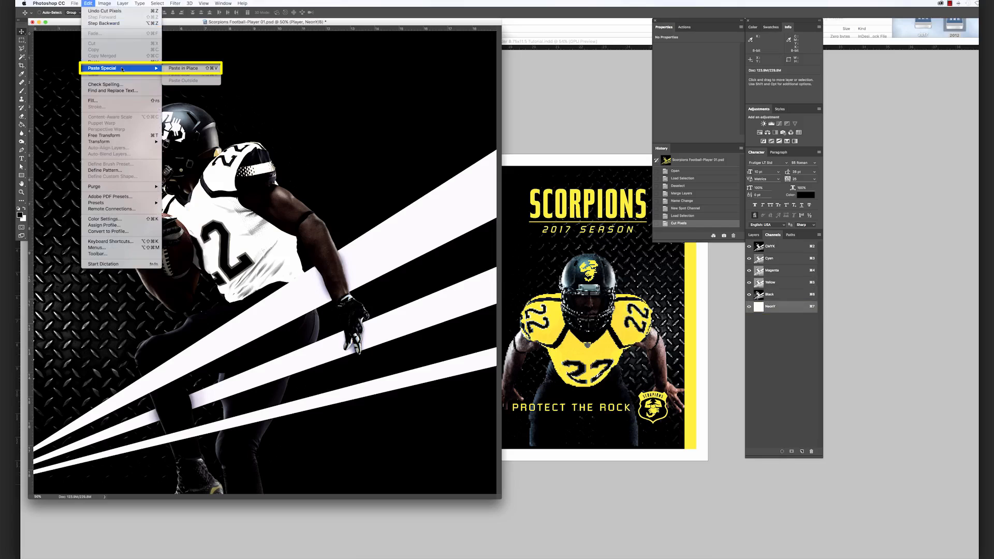
click(183, 68)
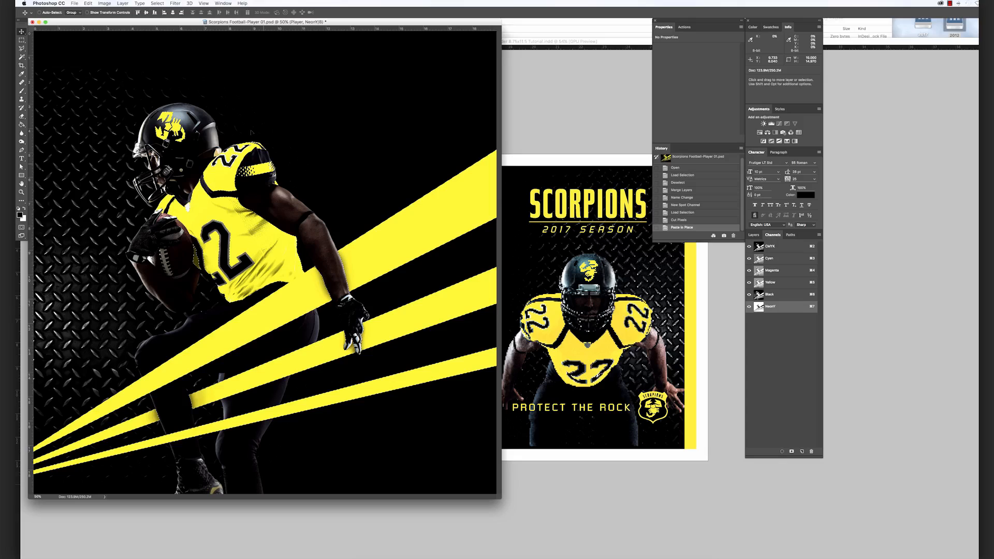
click(157, 4)
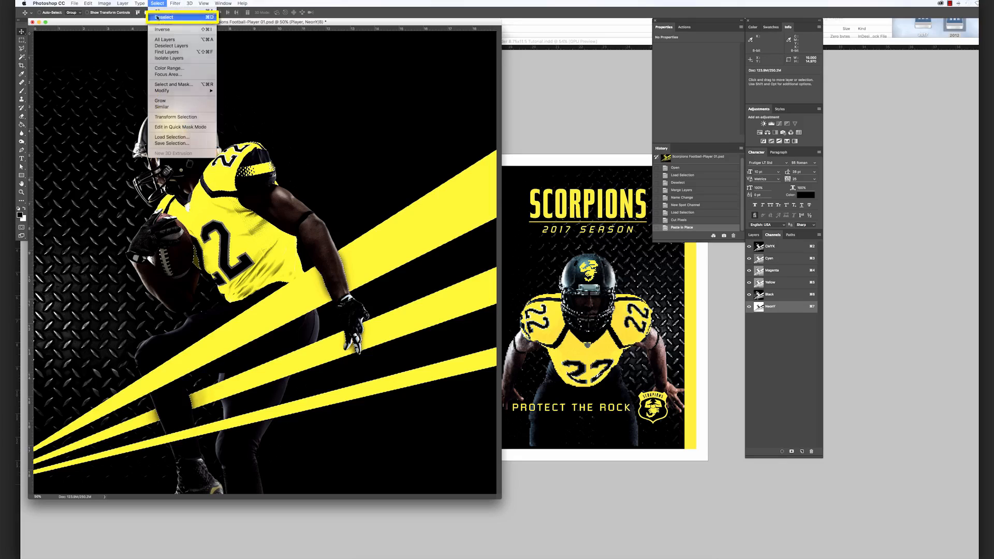
click(157, 17)
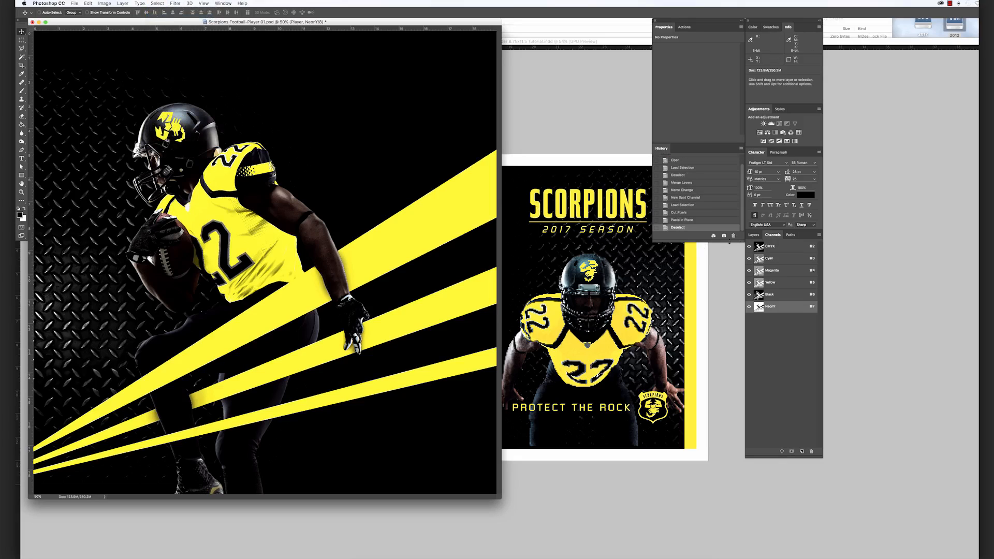
Save the image under the new name Scorpions Football-Player 01 - Neon.psd in the Links folder, keeping layers and spot colors
click(754, 235)
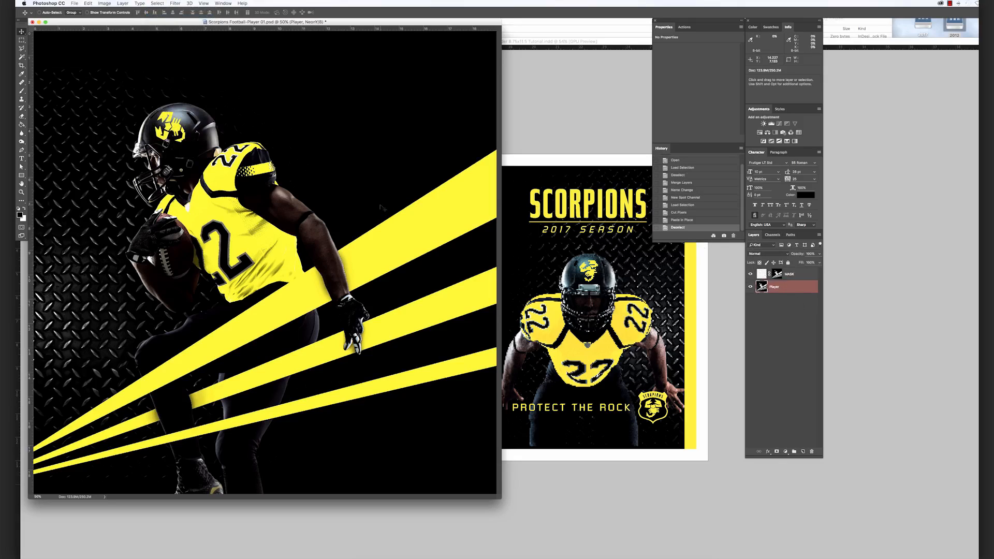
click(74, 3)
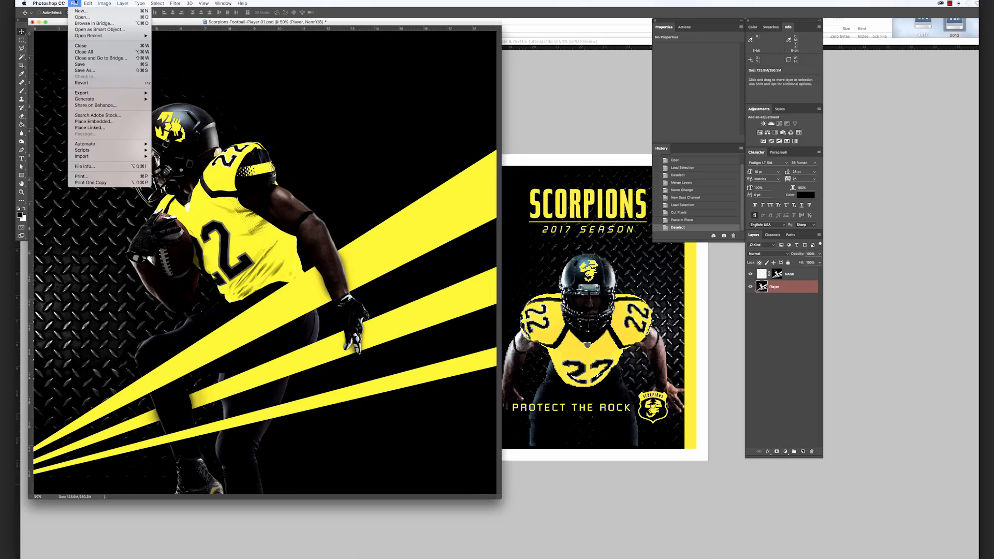
click(85, 71)
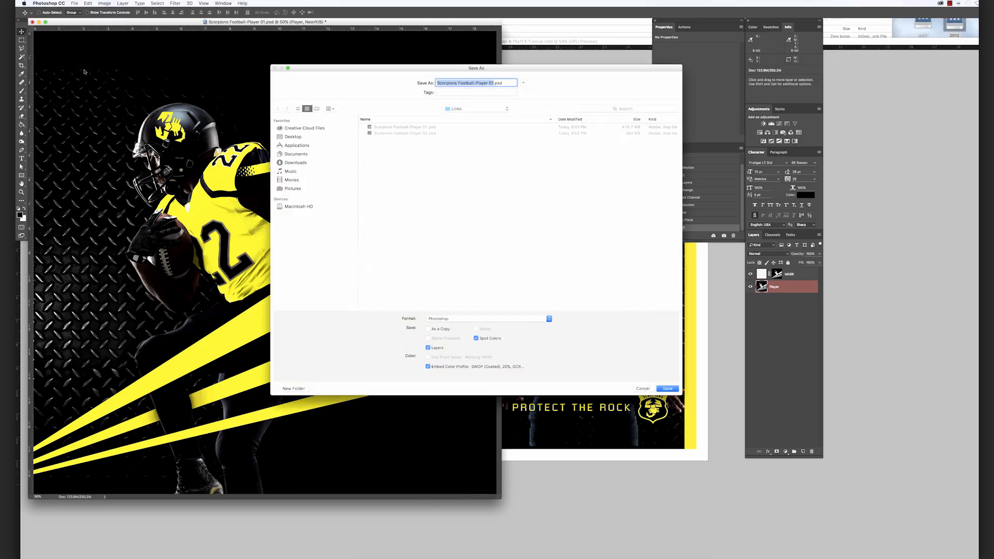
click(494, 83)
text(- Neon)
click(667, 390)
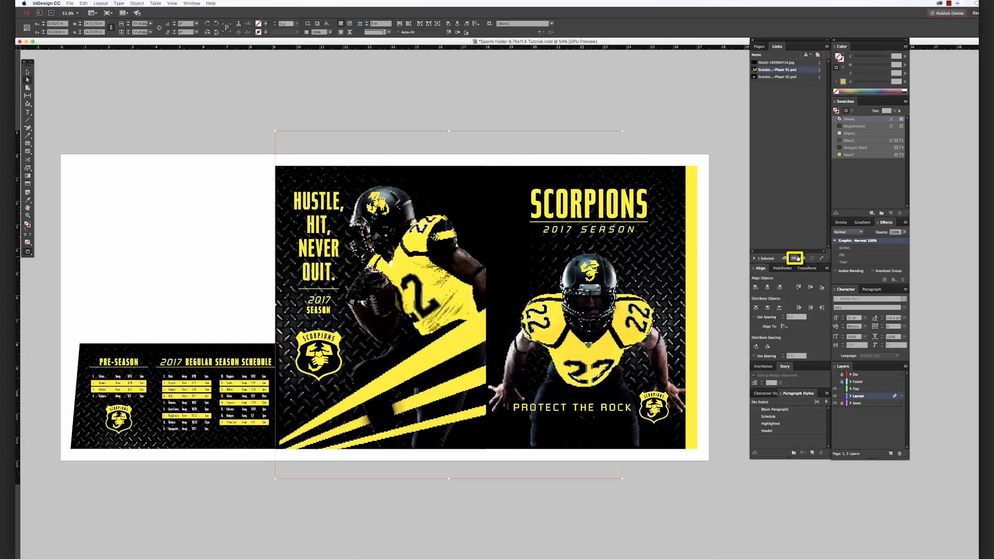
In InDesign, relink the Player 01 image to Scorpions Football-Player 01 - Neon.psd
click(795, 259)
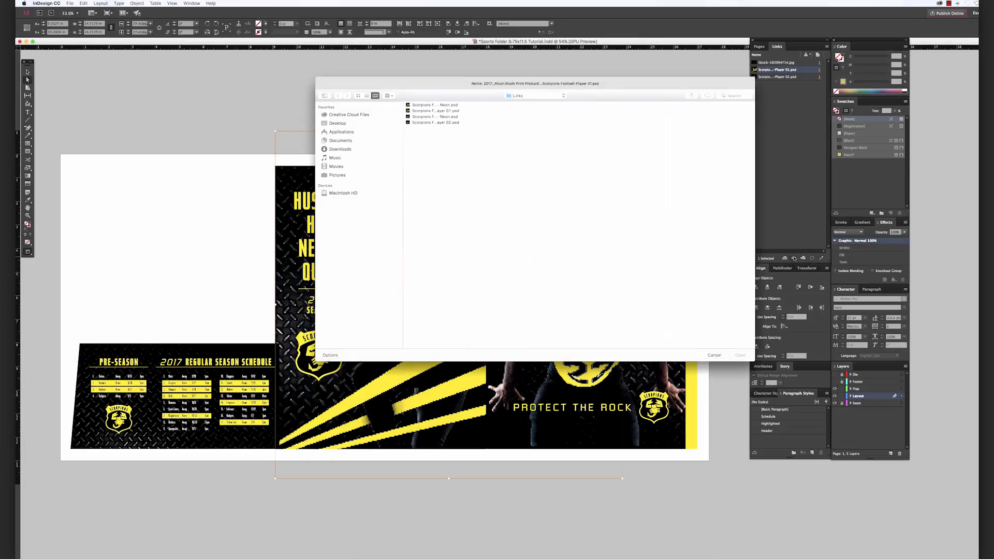
click(440, 105)
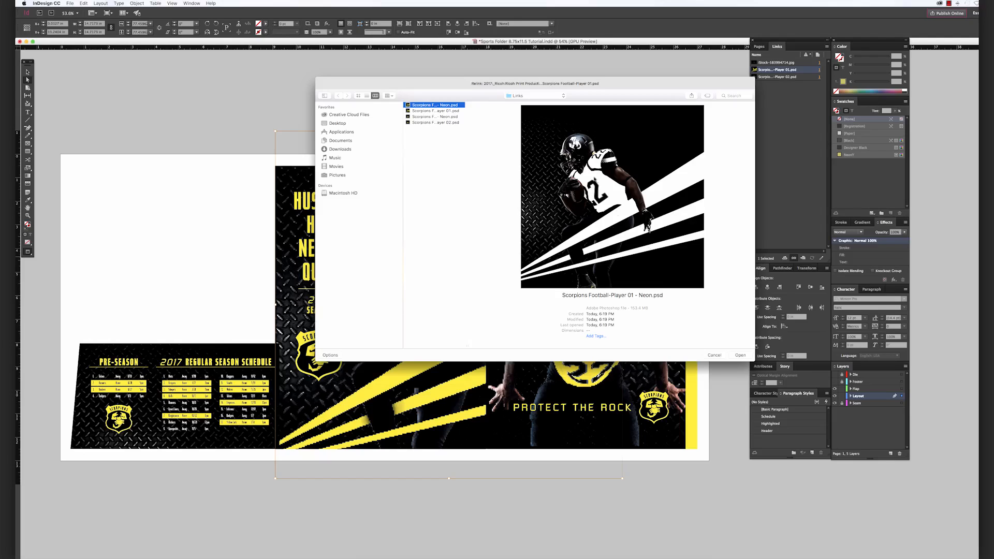
click(739, 355)
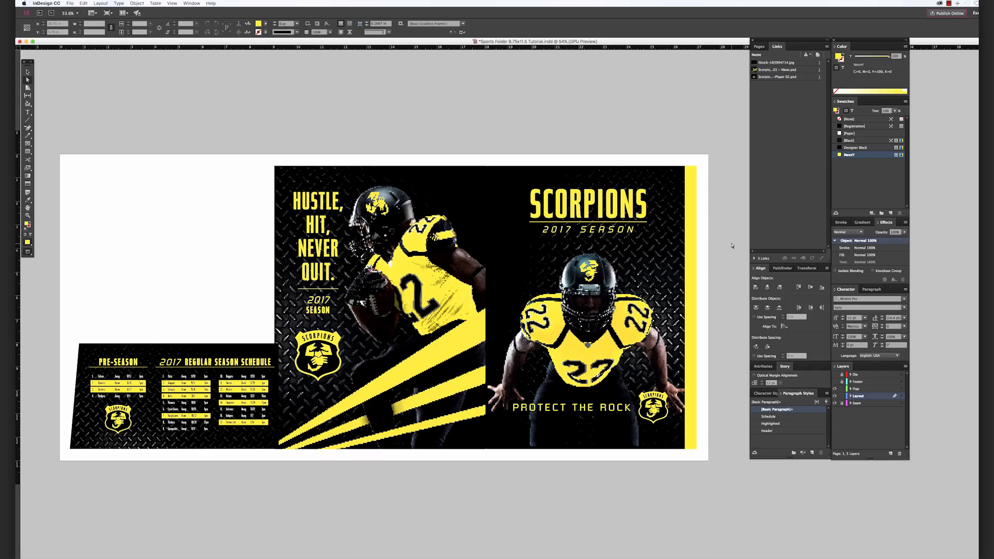
Open the front cover's linked image Scorpions Football-Player 02.psd for editing in Photoshop
click(602, 269)
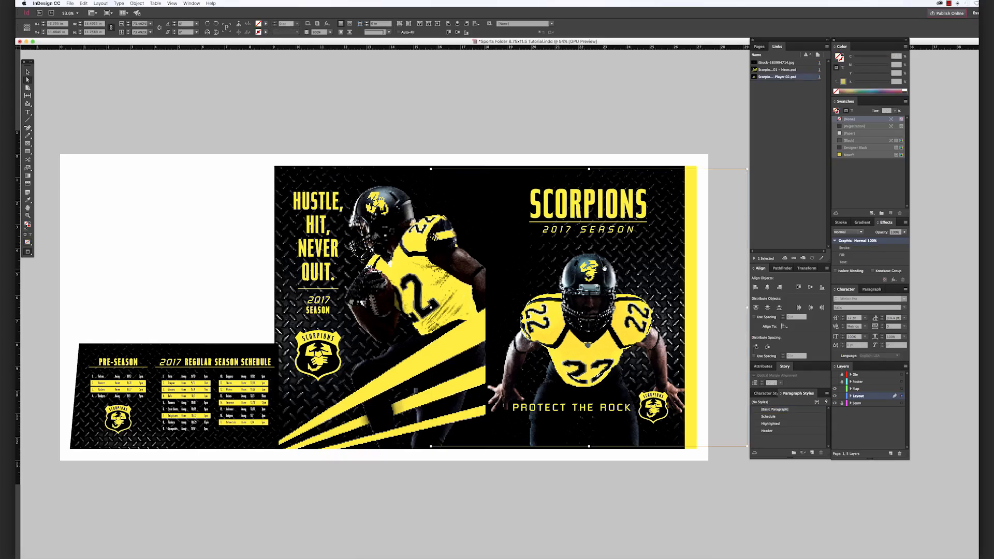
right_click(788, 78)
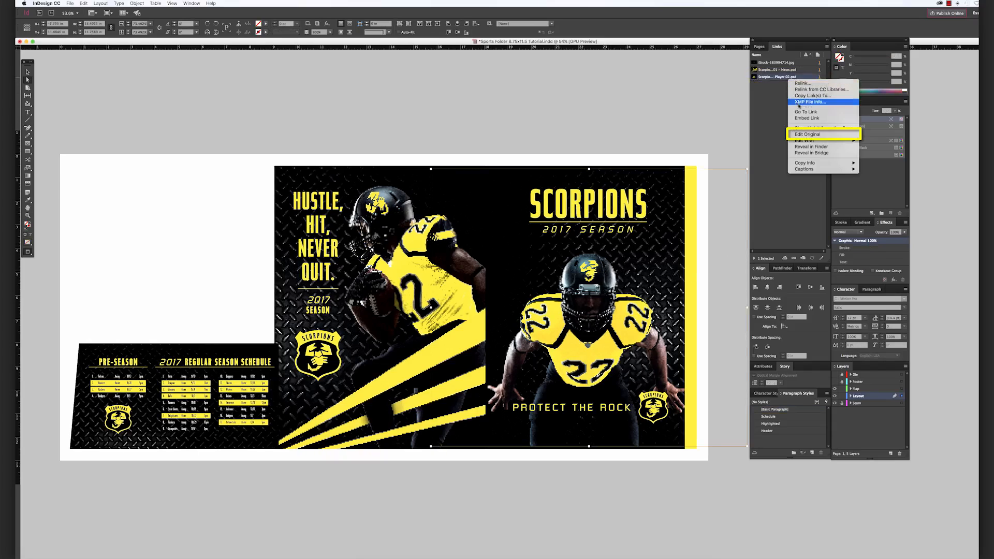
click(808, 134)
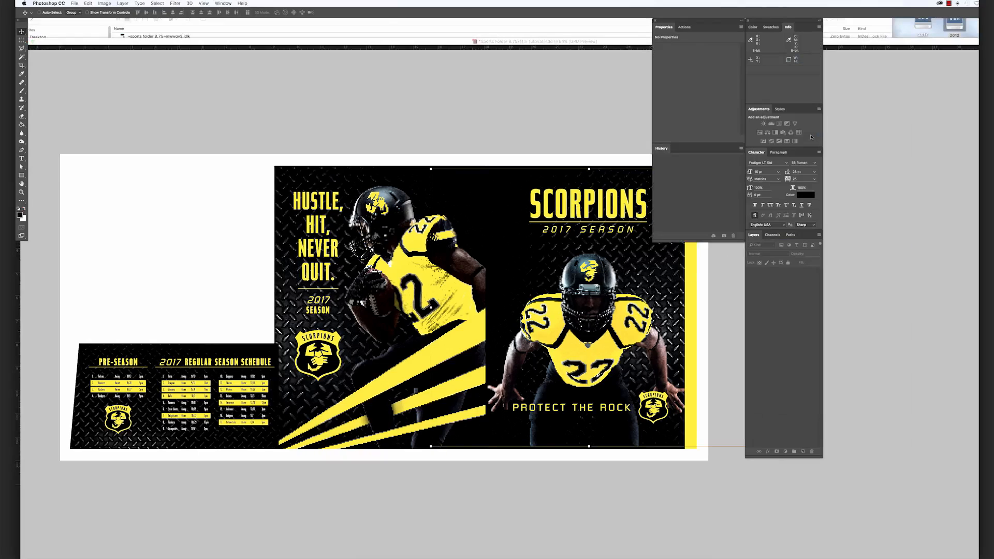
key(super+minus)
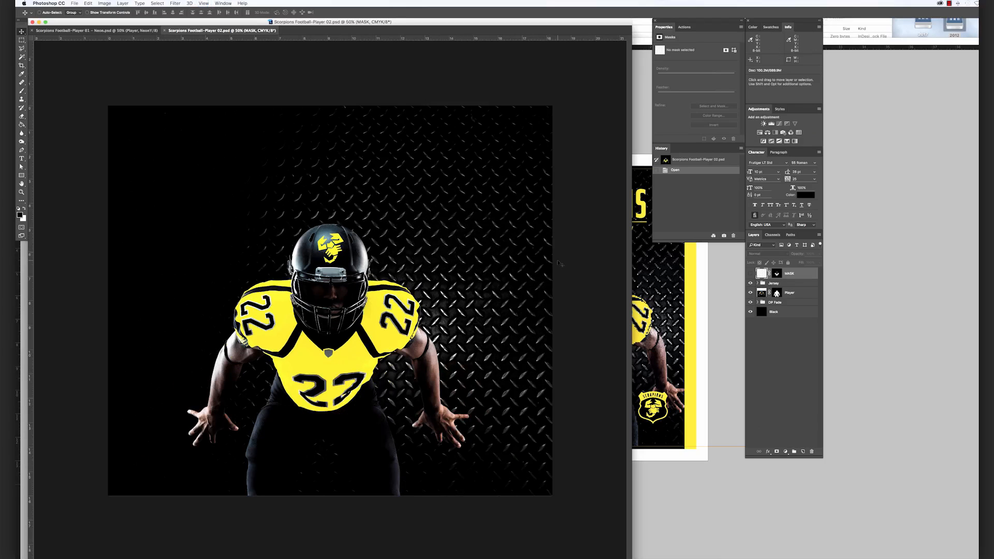
Inspect the Jersey group by toggling its visibility, and preview the MASK layer's mask as an overlay
click(751, 284)
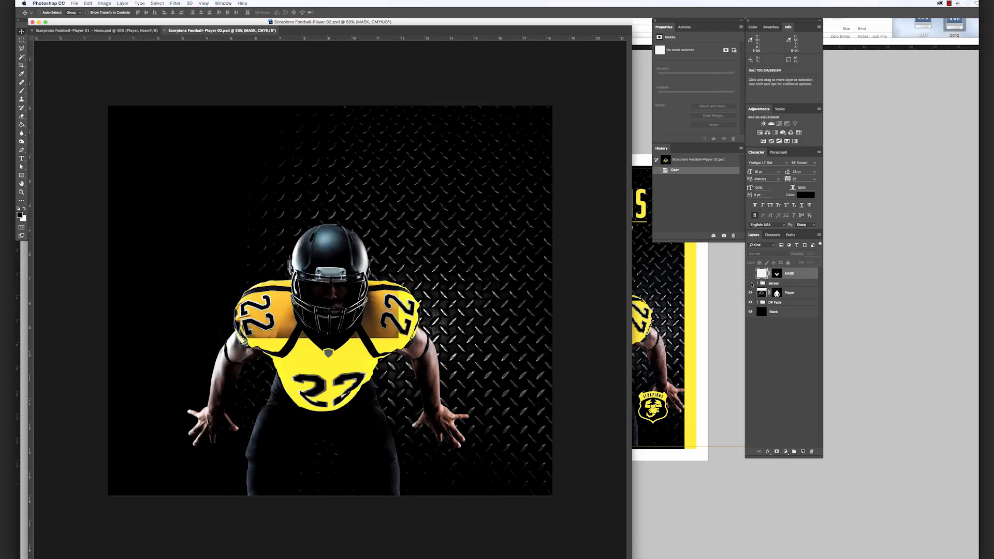
click(751, 284)
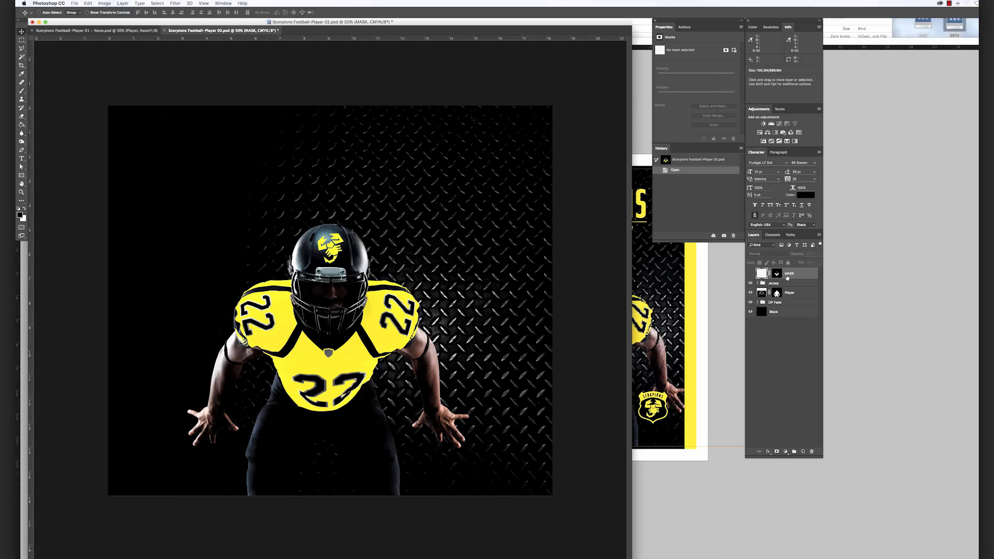
key(backslash)
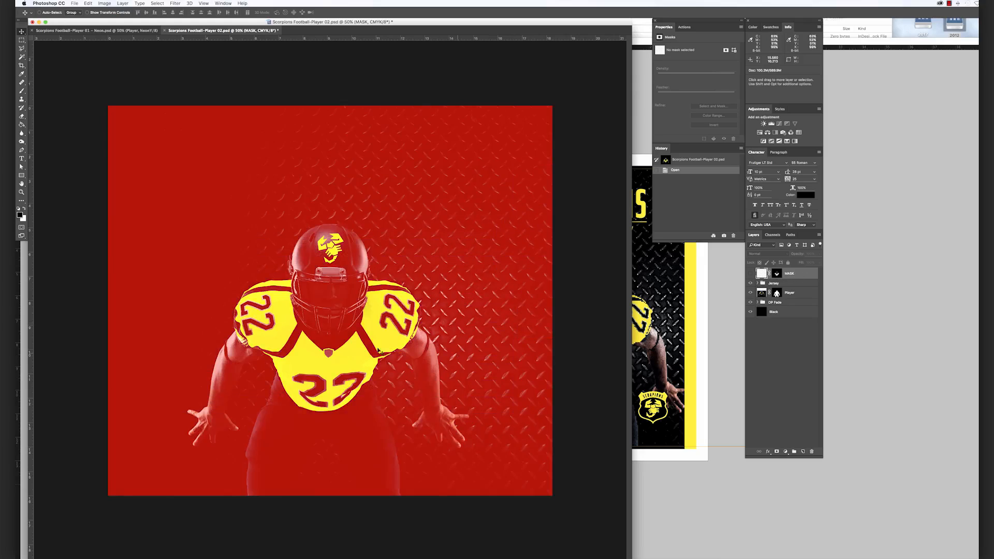
key(backslash)
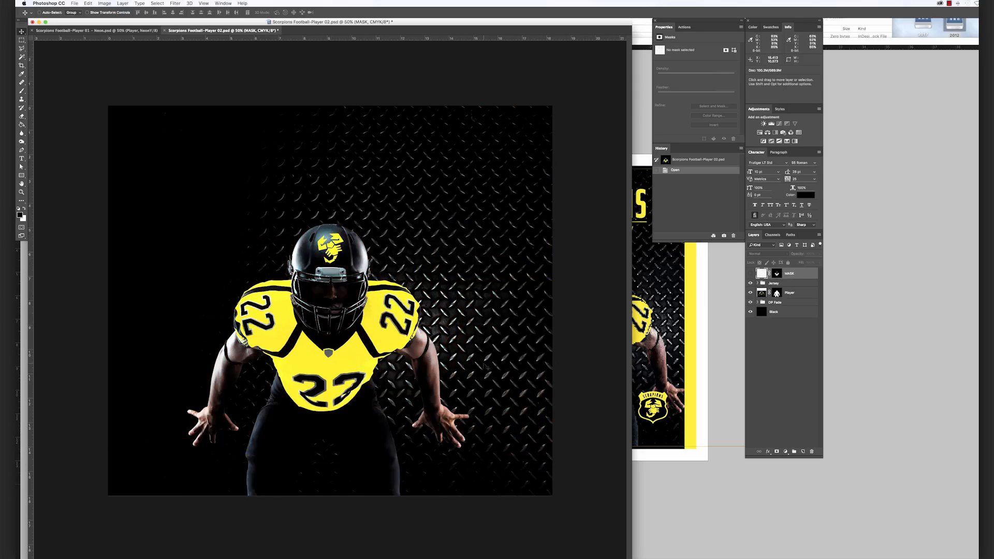
Merge everything below the MASK layer, from the Jersey group down to the bottom black layer, into a single layer
click(800, 283)
shift+click(799, 312)
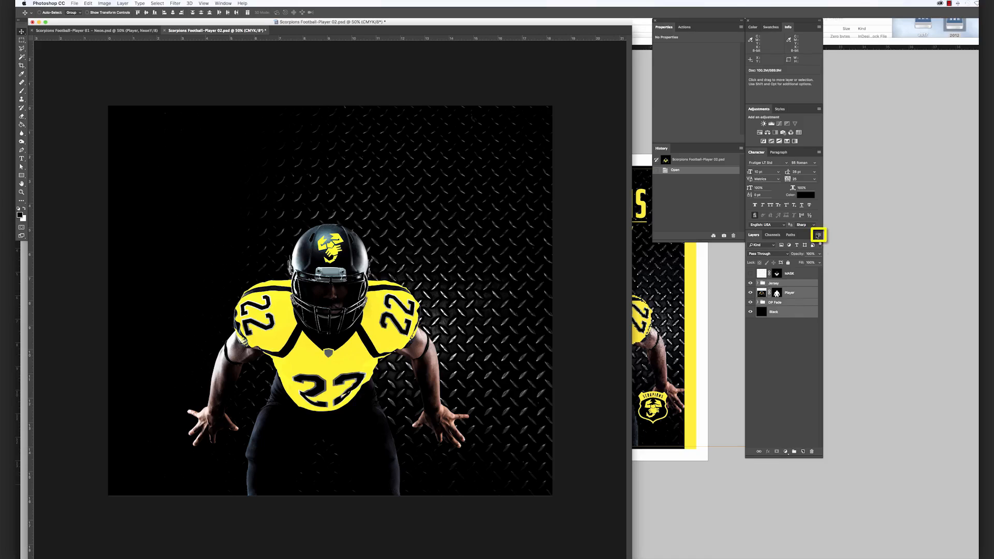
click(818, 236)
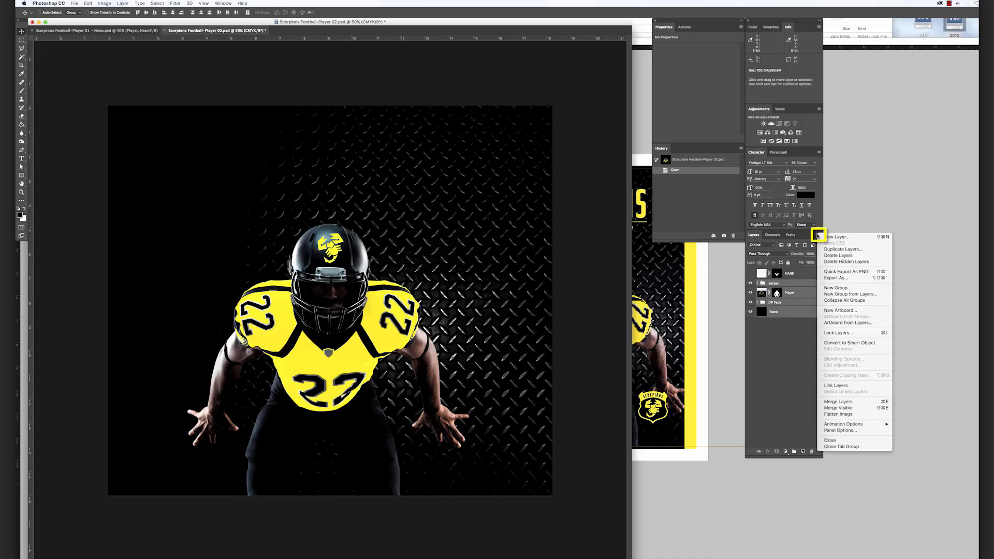
click(878, 403)
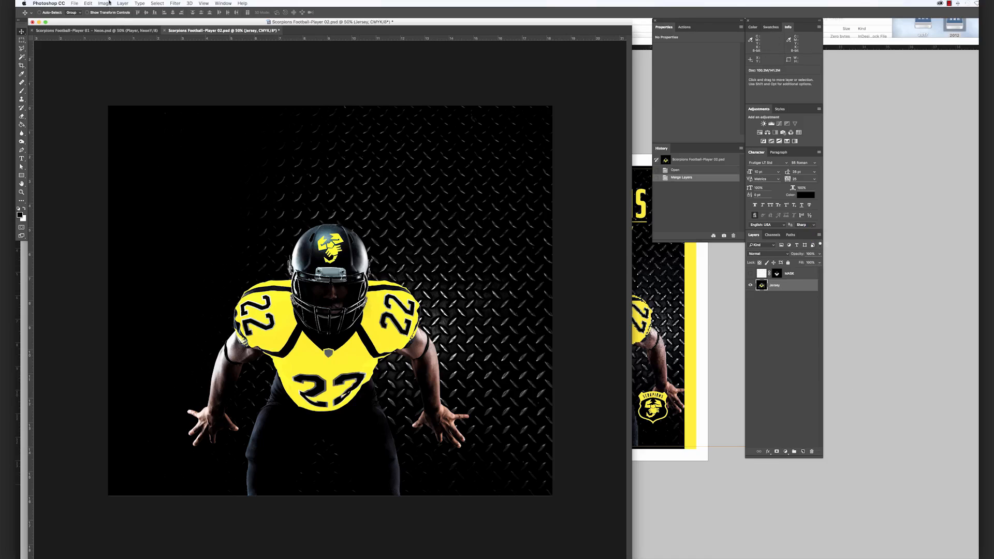
Make sure the Player 02 image's color mode is CMYK Color
click(104, 3)
mouse_move(110, 11)
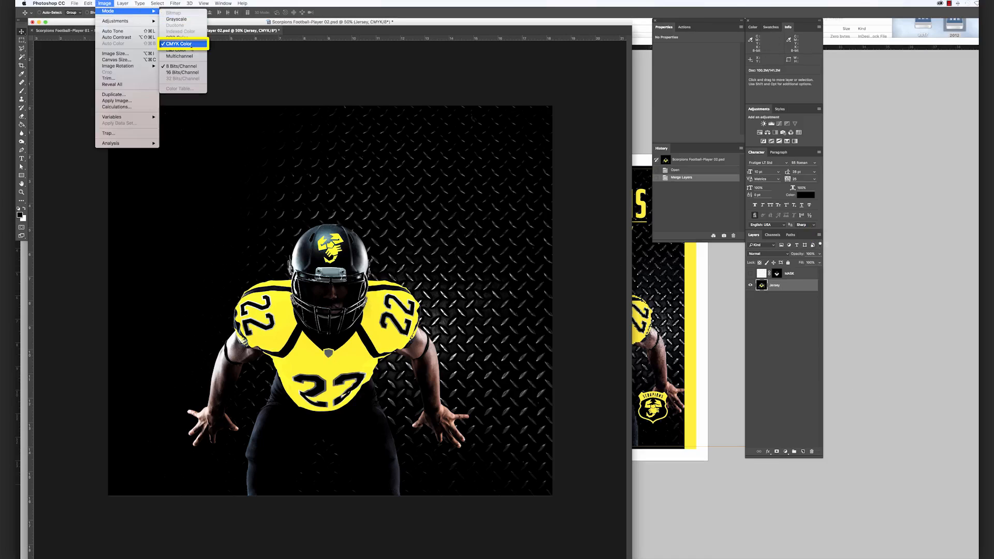
click(191, 44)
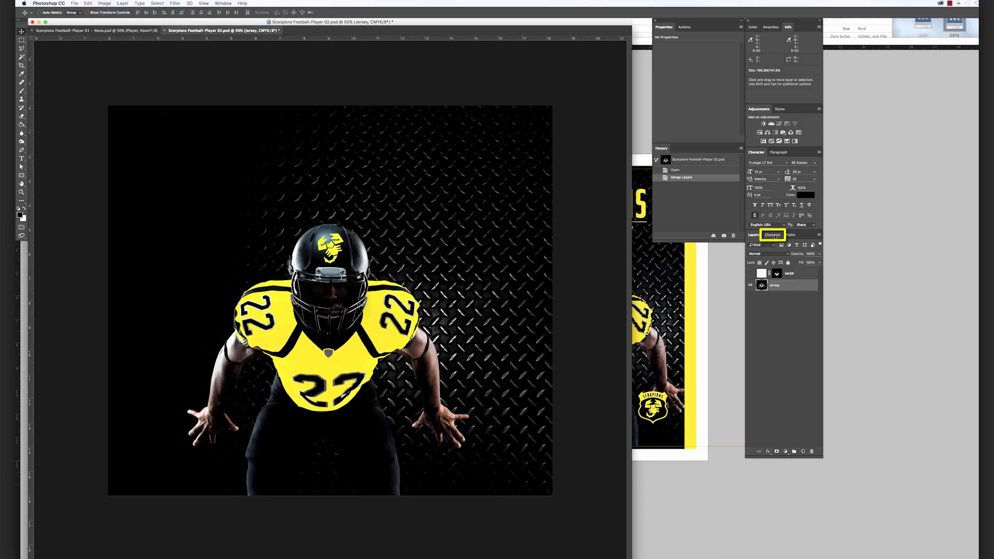
Add a spot channel named NeonY with a yellow ink color and 0% solidity
click(774, 236)
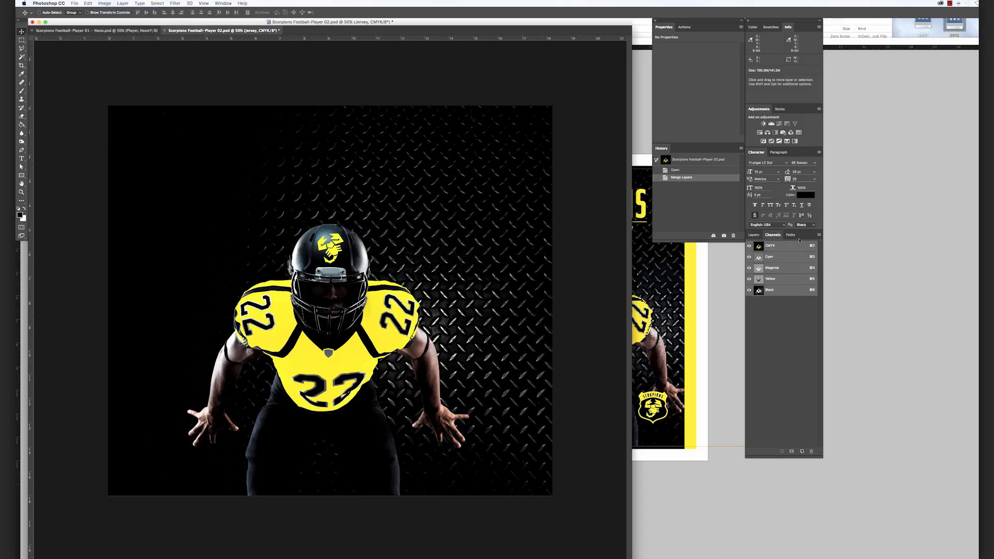
click(818, 236)
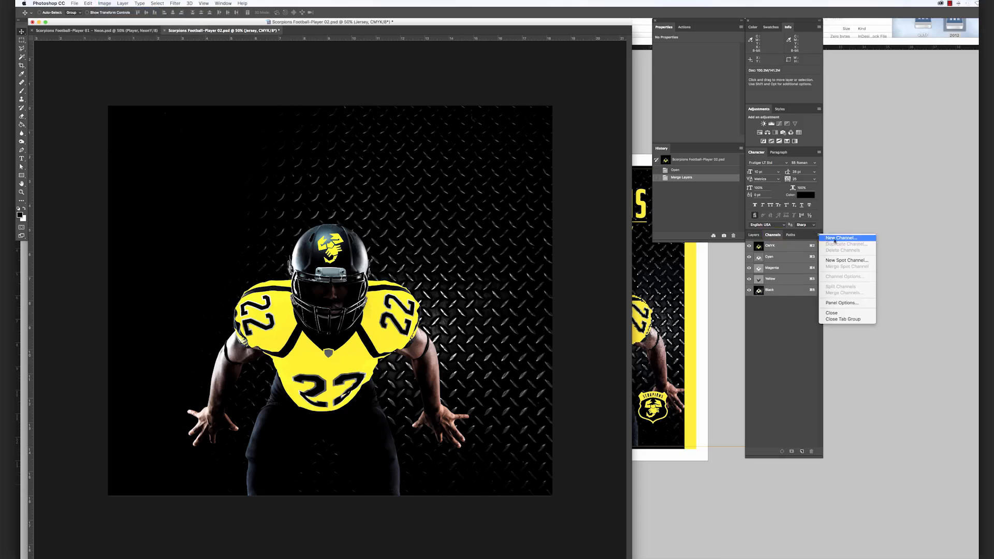
click(872, 262)
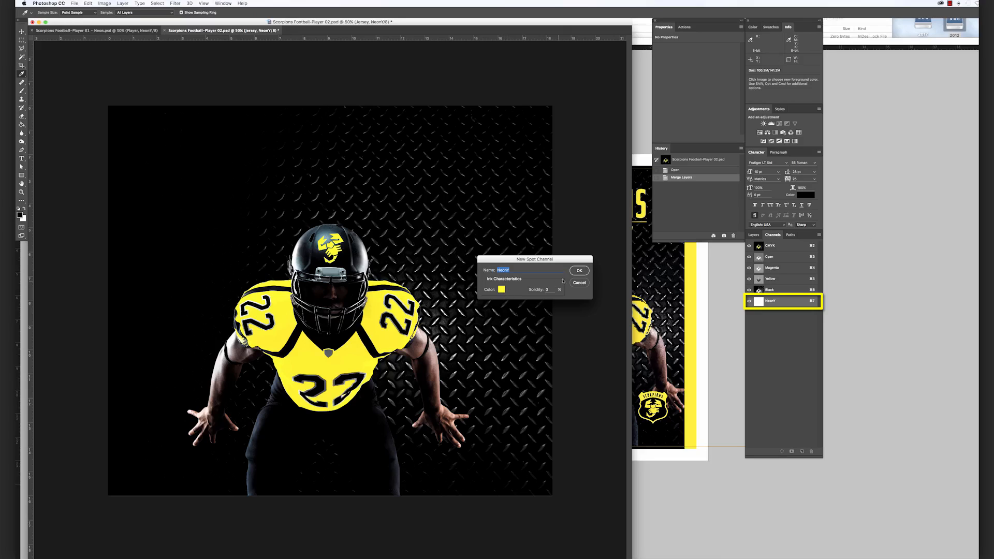
click(579, 270)
key(v)
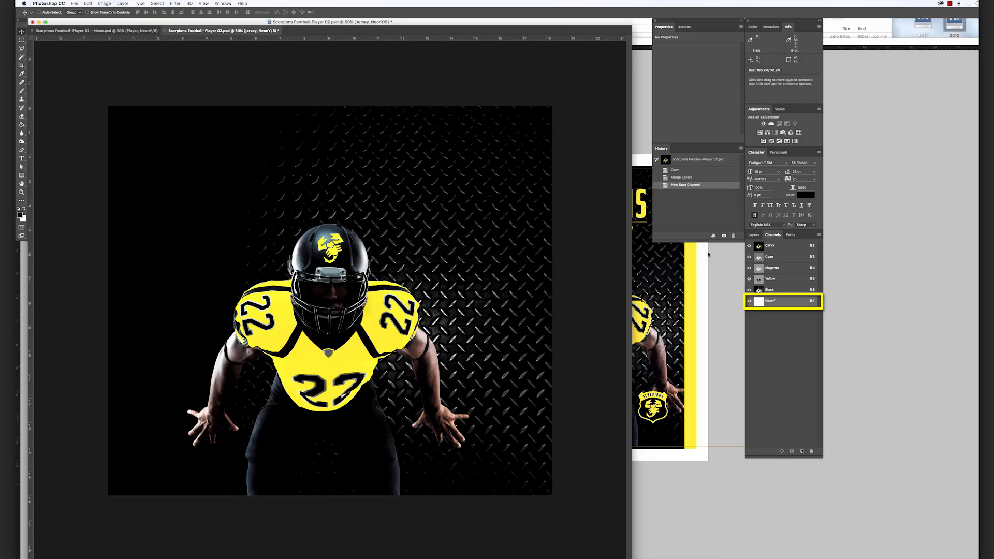
Load the MASK layer's mask as a selection and make the merged Jersey layer active
click(753, 235)
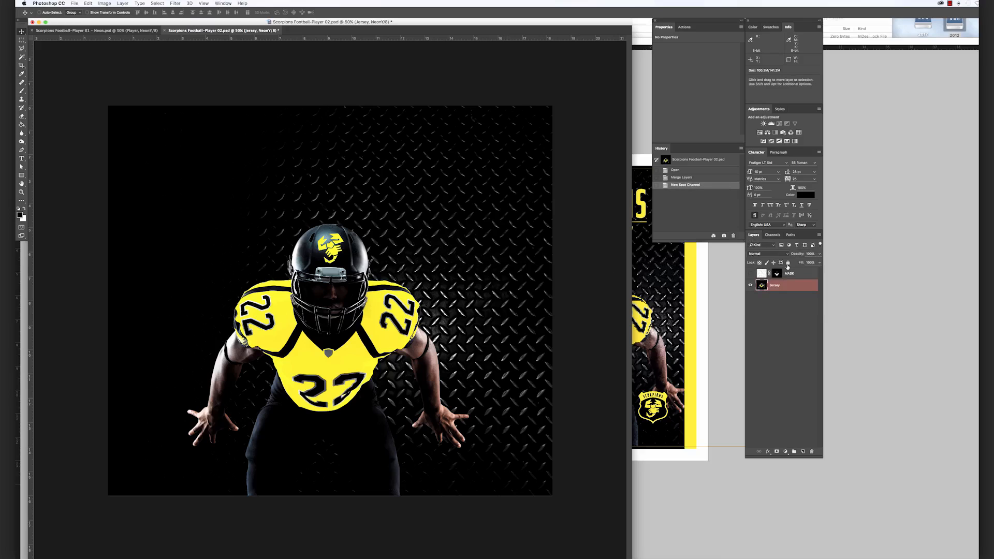
right_click(777, 273)
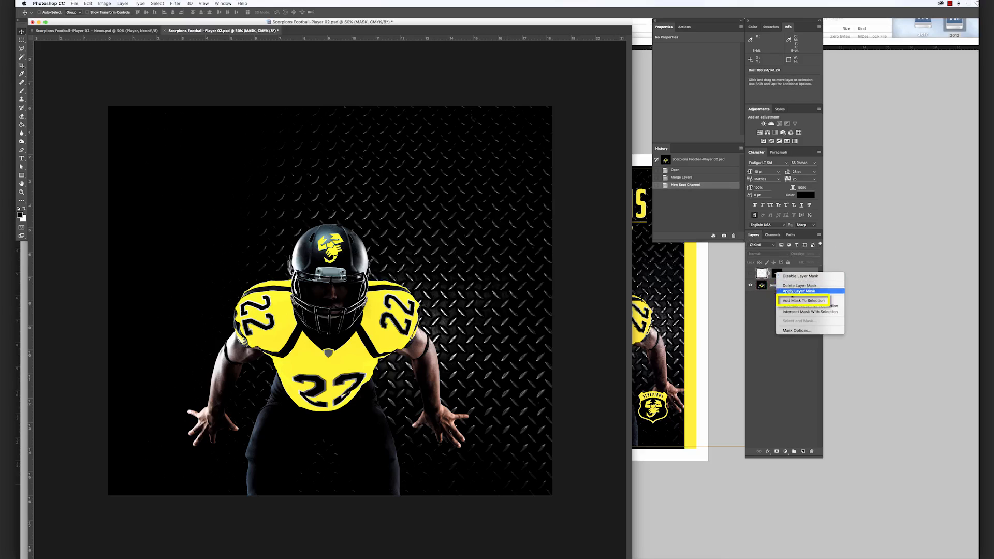
click(792, 301)
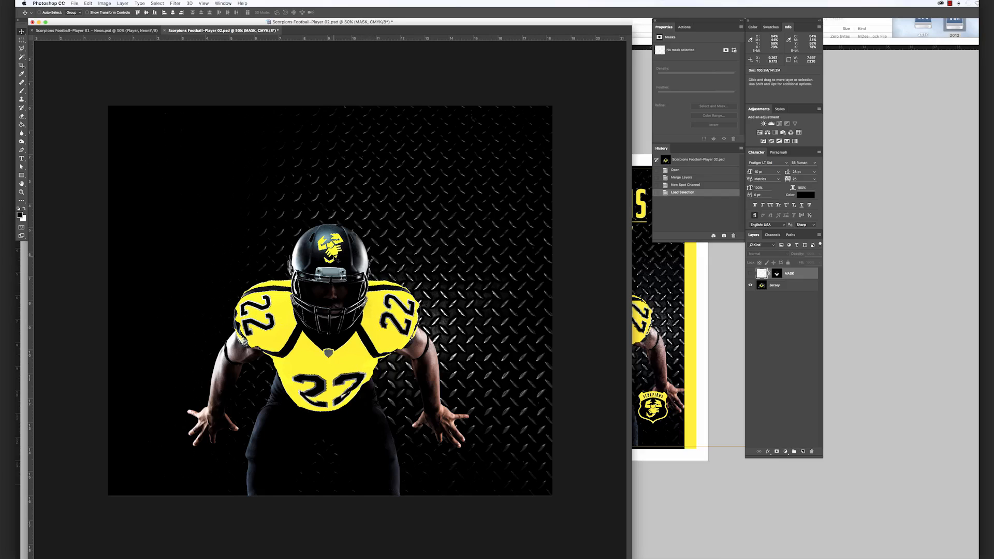
click(793, 286)
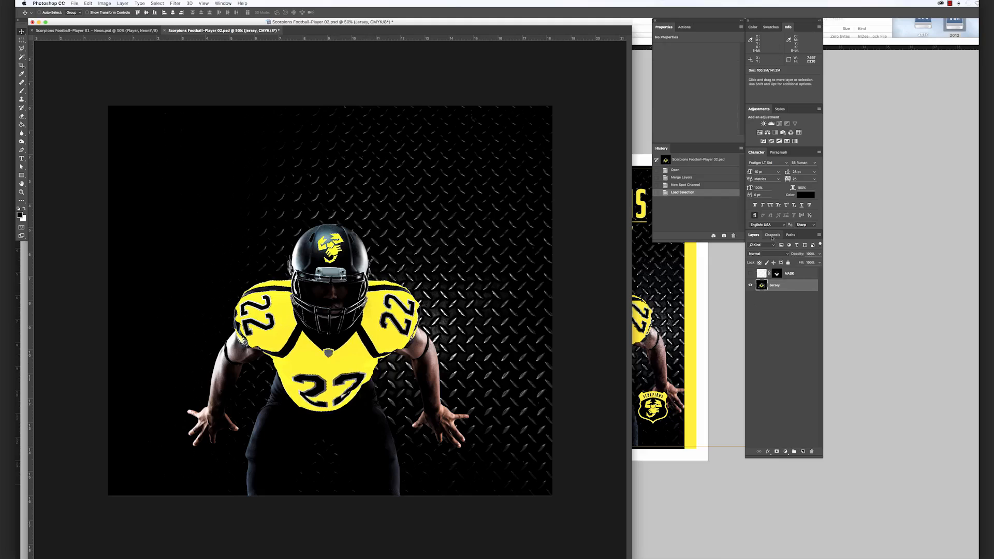
Cut the selected jersey and helmet logo areas out of the Jersey layer's Yellow channel
click(772, 235)
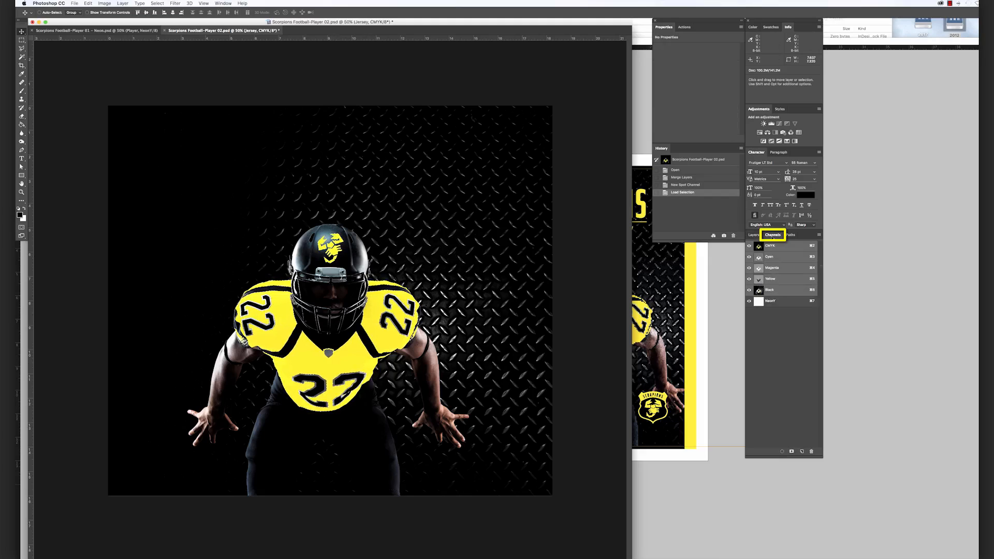
click(783, 279)
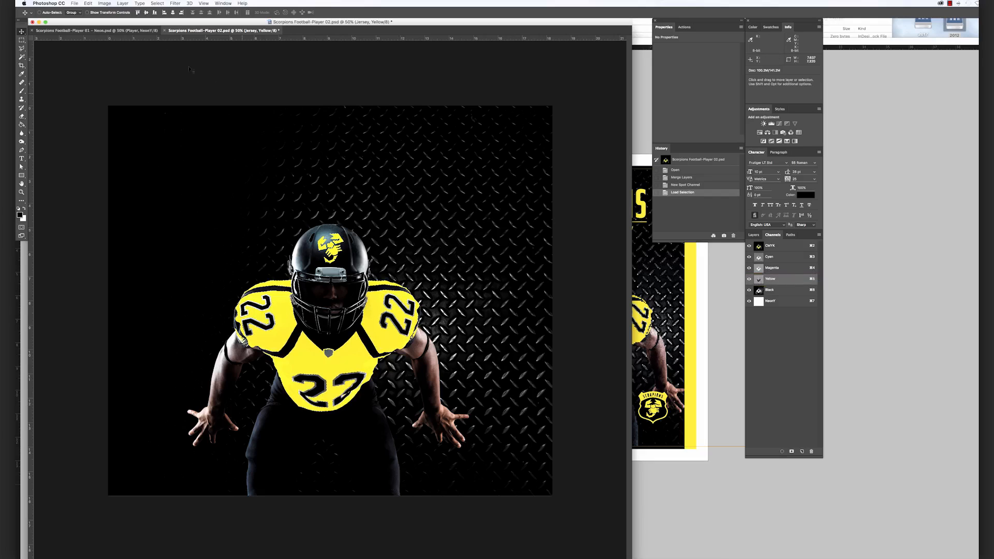
click(88, 3)
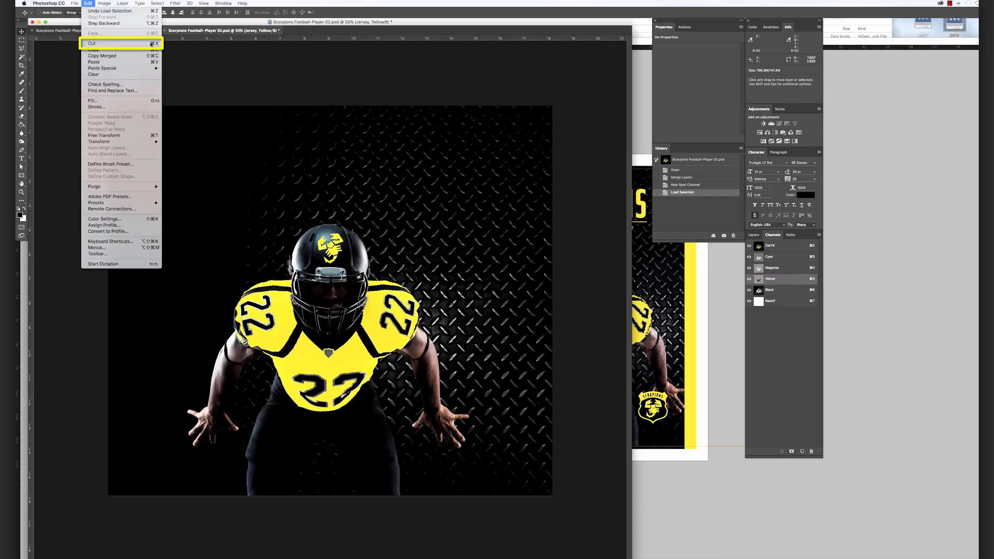
click(93, 44)
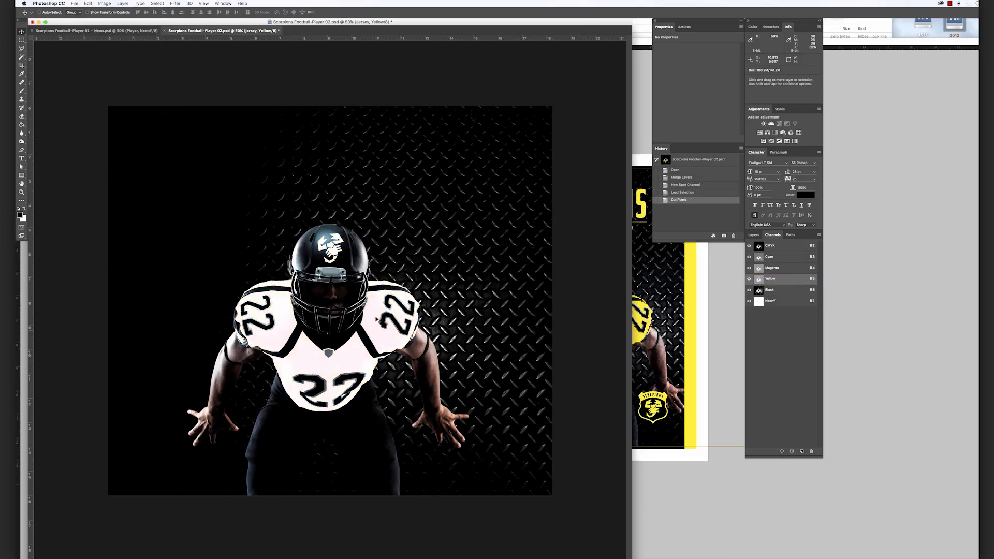
Paste the cut pixels in place into the NeonY spot channel and clear the selection
click(790, 305)
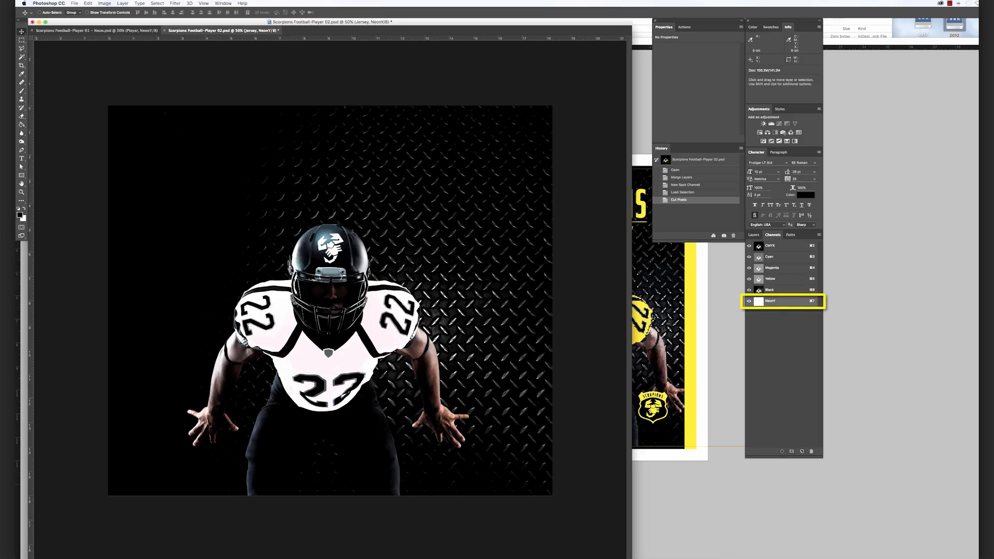
click(91, 4)
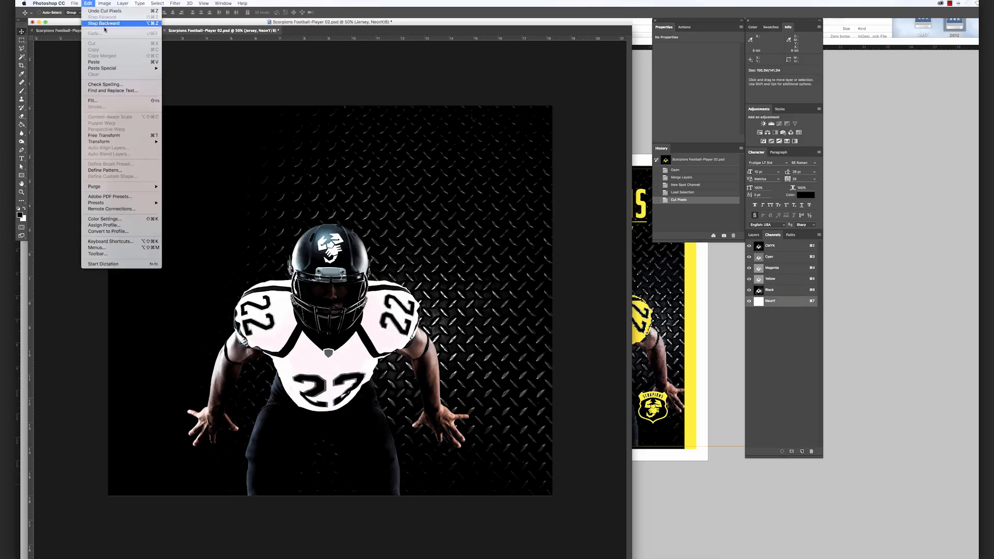
mouse_move(129, 68)
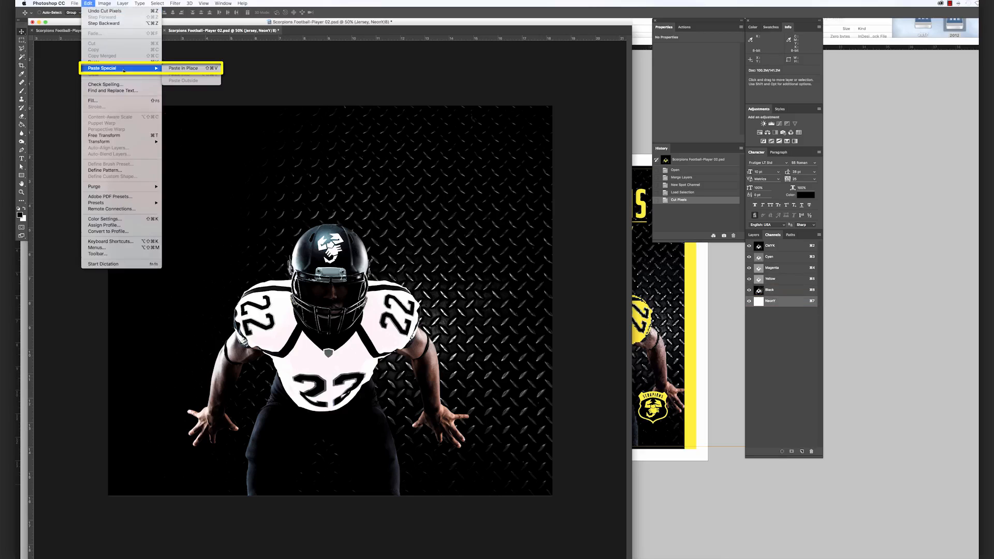
click(201, 68)
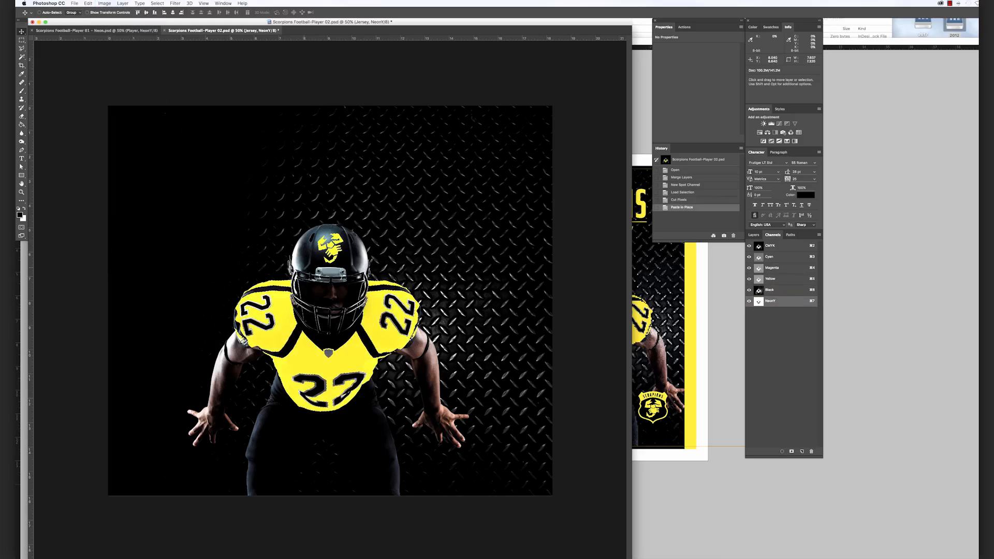
click(157, 3)
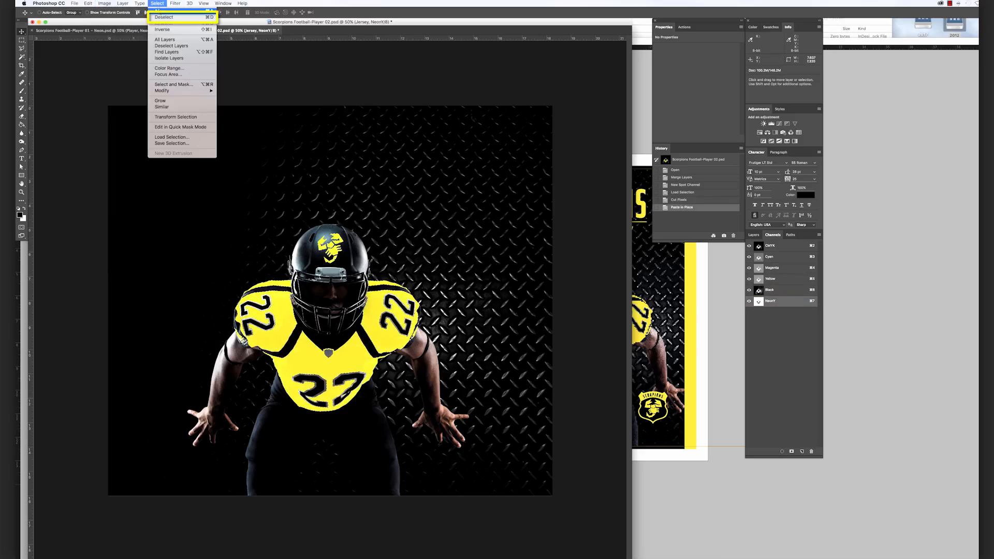
click(162, 18)
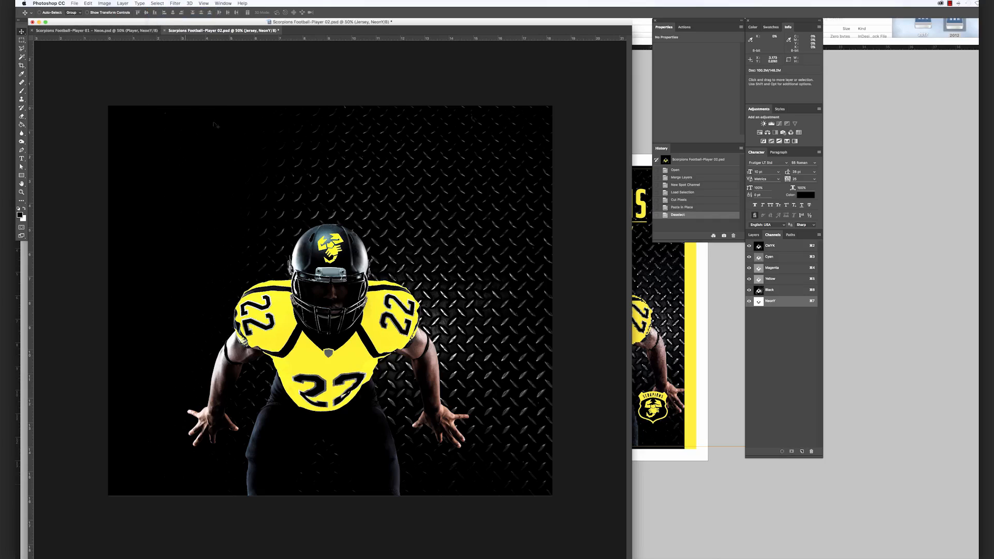
Save the image as Scorpions Football-Player 02 - Neon.psd in the Links folder, keeping layers and spot colors
click(753, 234)
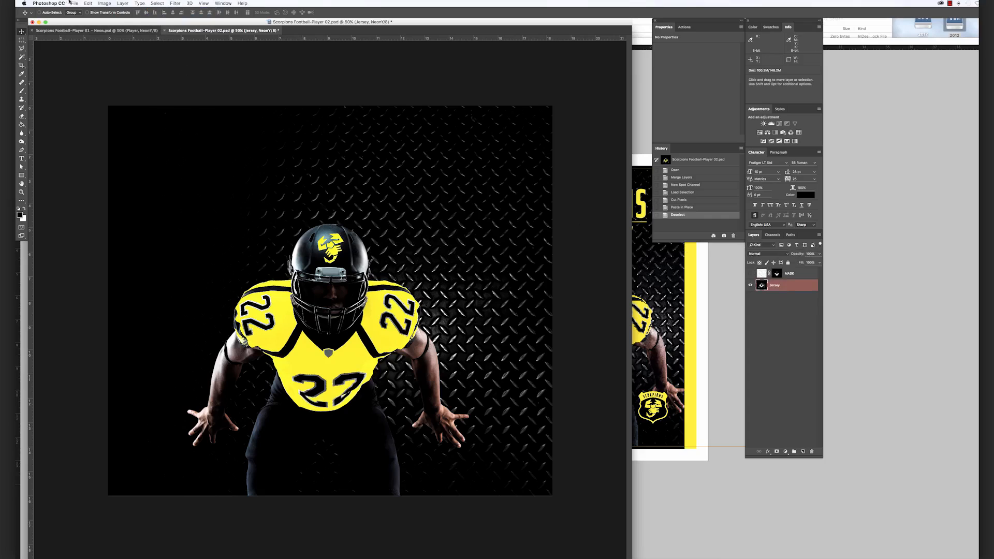
click(82, 3)
click(105, 72)
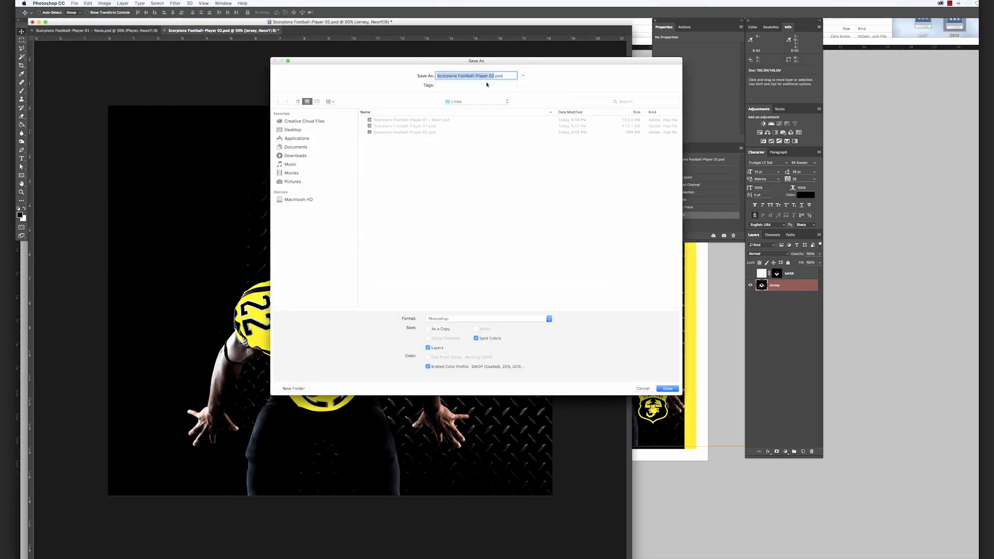
click(493, 76)
text(- Neon)
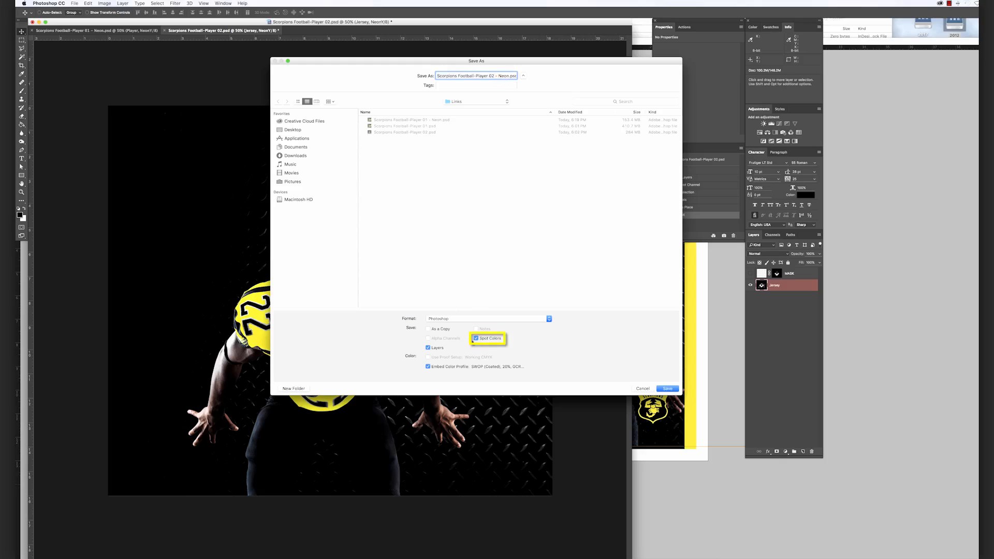
click(667, 389)
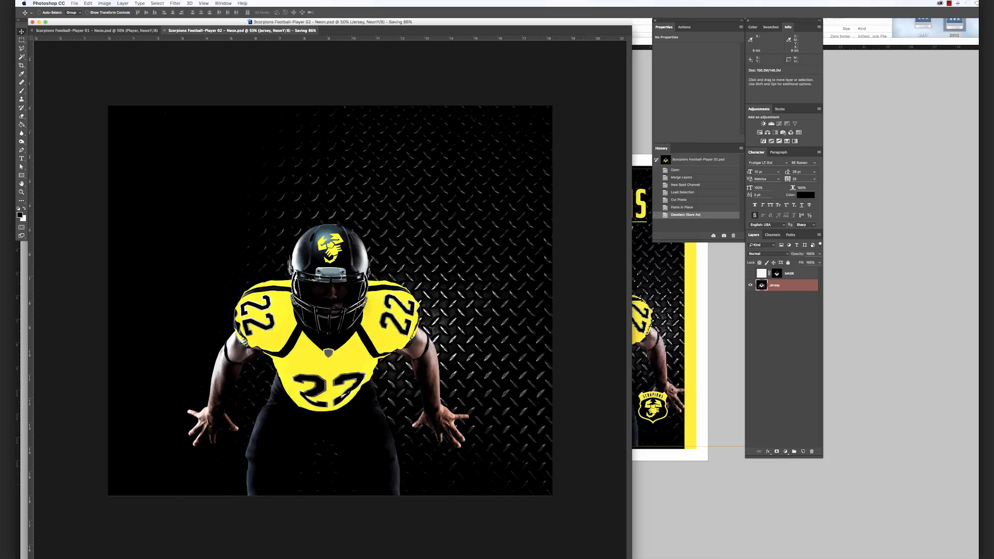
click(672, 389)
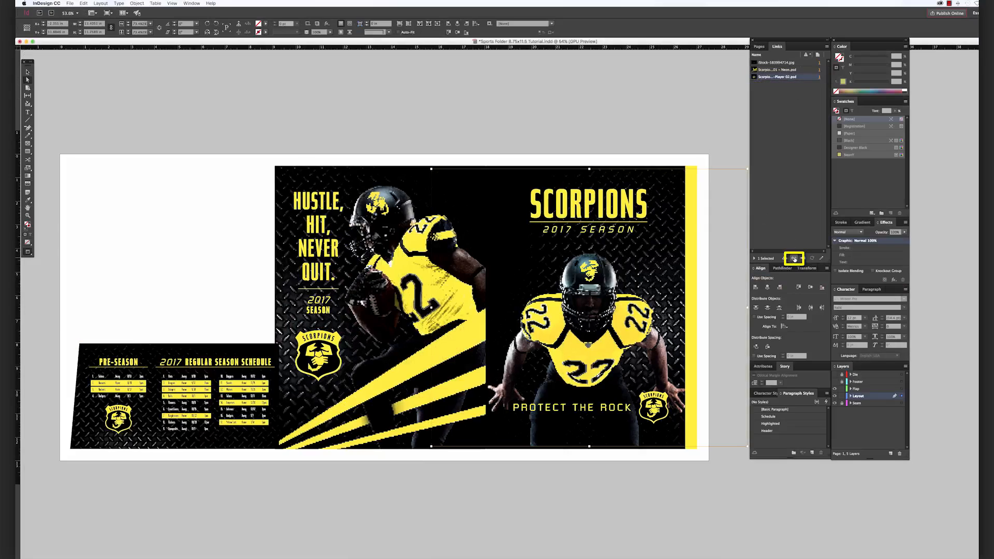
In InDesign, relink the front cover's Player 02 image to Scorpions Football-Player 02 - Neon.psd
click(795, 259)
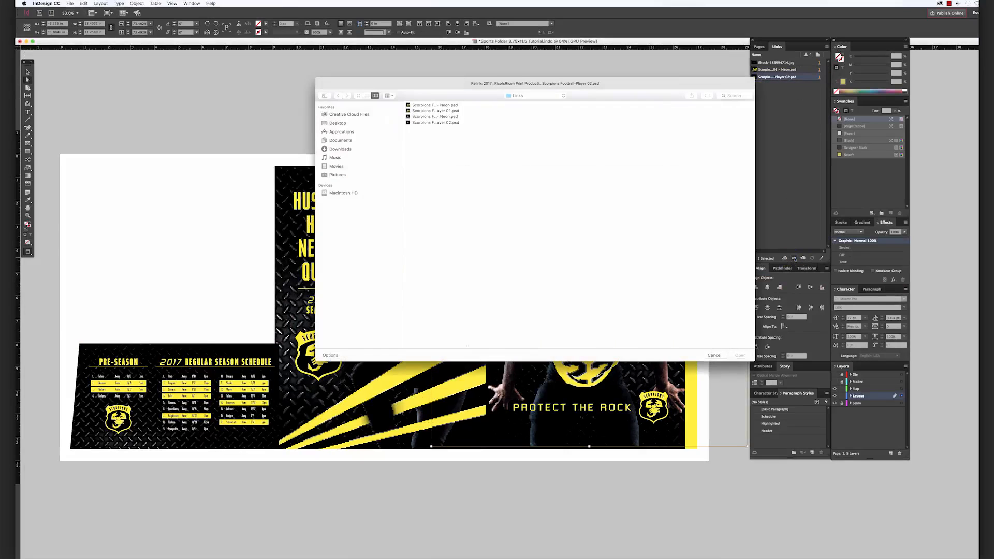
click(426, 117)
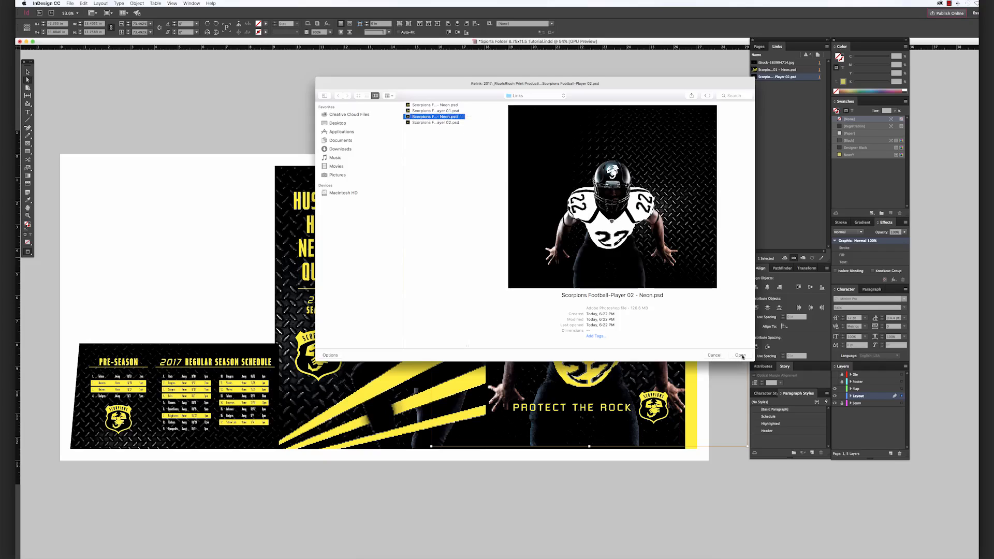
click(740, 355)
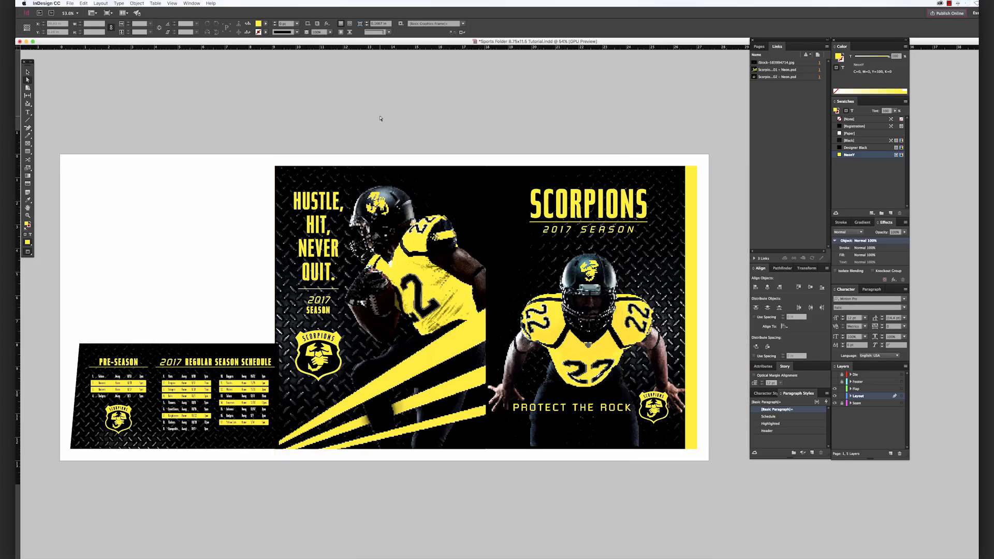
Start exporting the folder layout to the Sports Folder directory as Adobe PDF (Print), named Sports Folder 8.75x11.5 Tutorial - Neon.pdf
click(70, 3)
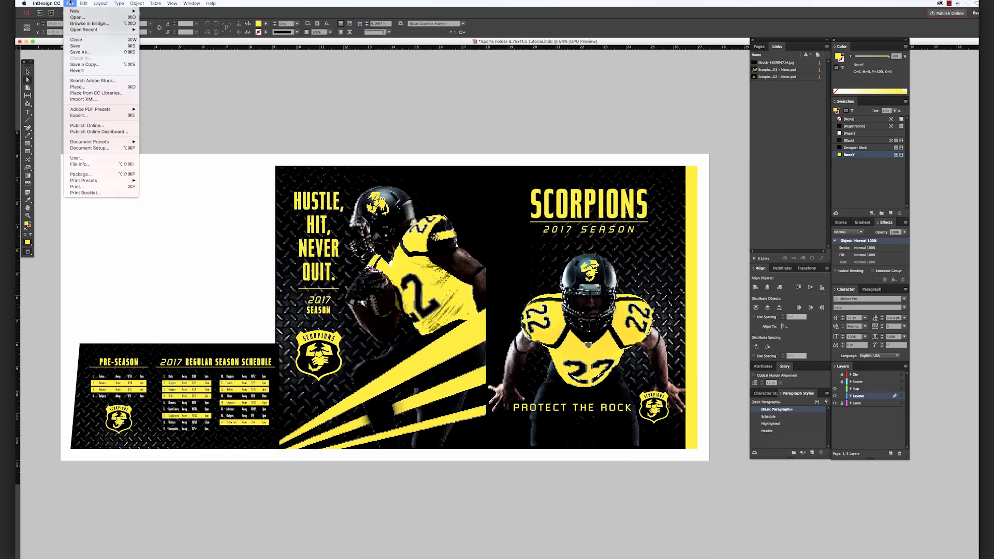
click(121, 116)
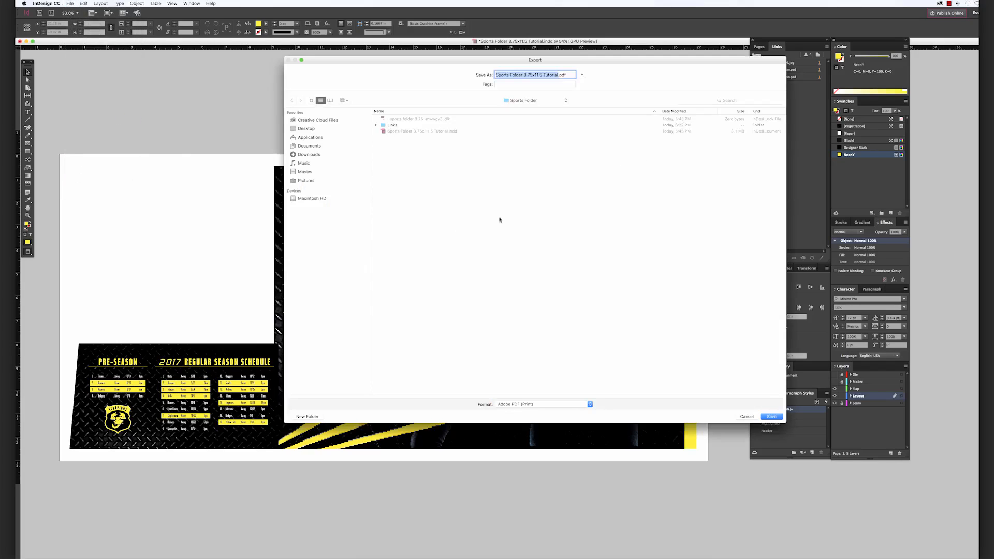
click(557, 76)
text(- Neon)
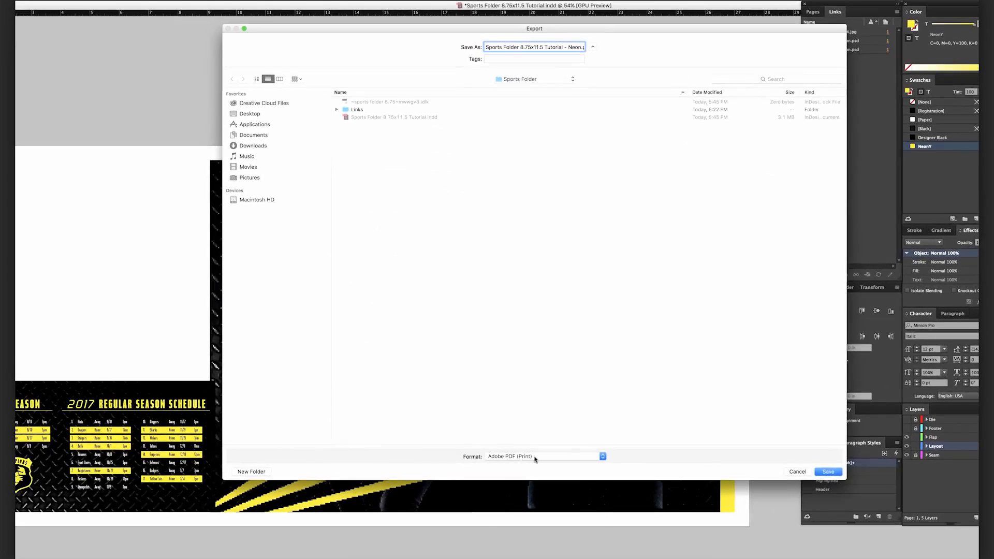
click(535, 407)
click(535, 456)
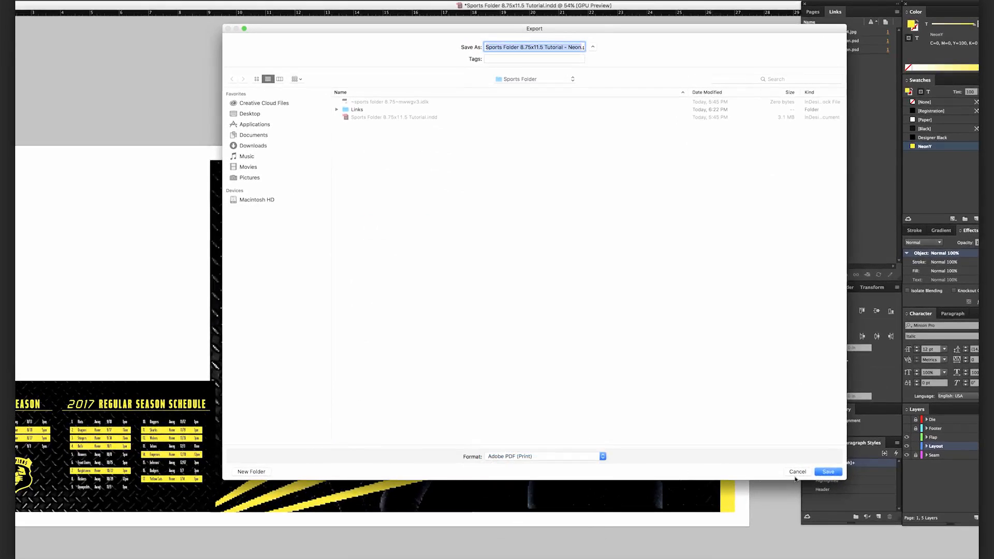
click(828, 472)
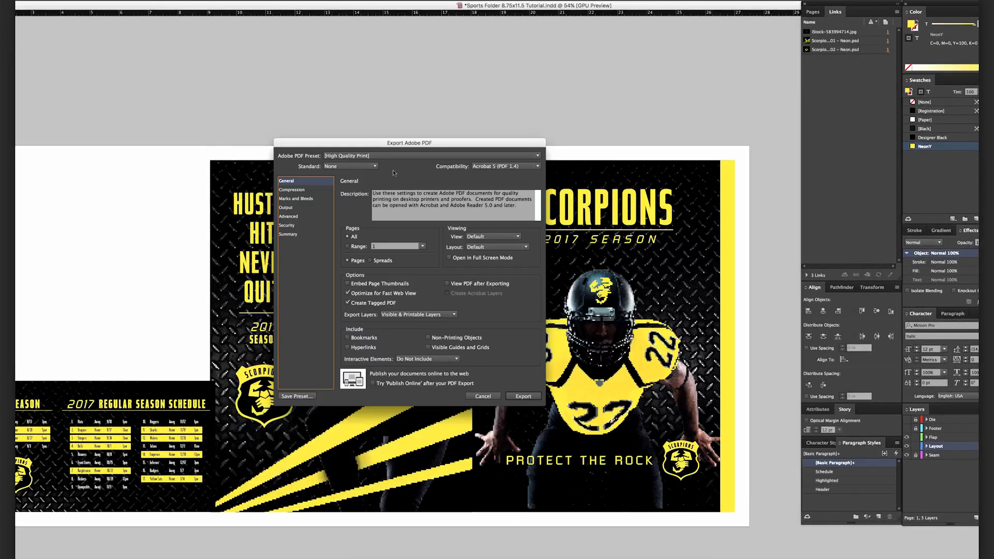
Choose the PDF/X-4:2008 preset and export the PDF
click(372, 157)
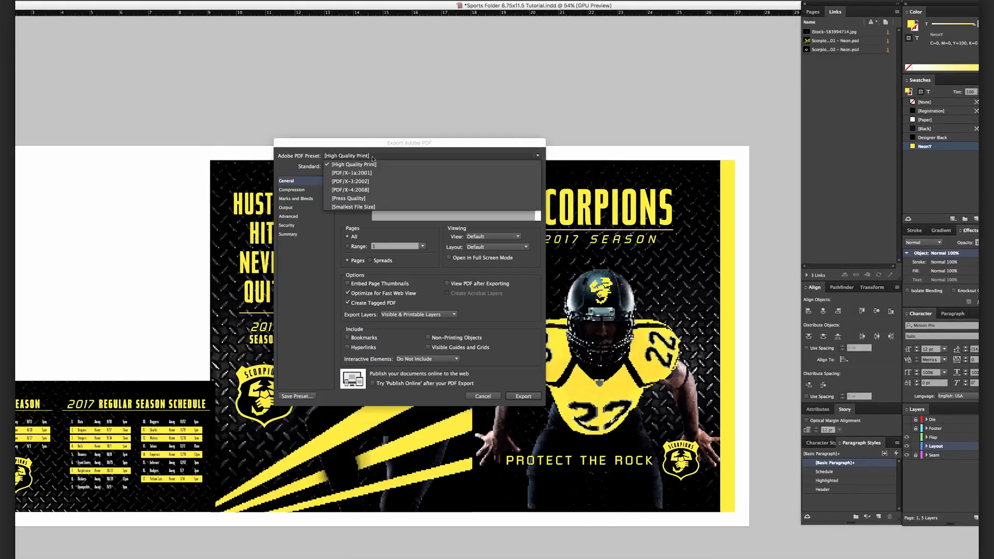
click(352, 190)
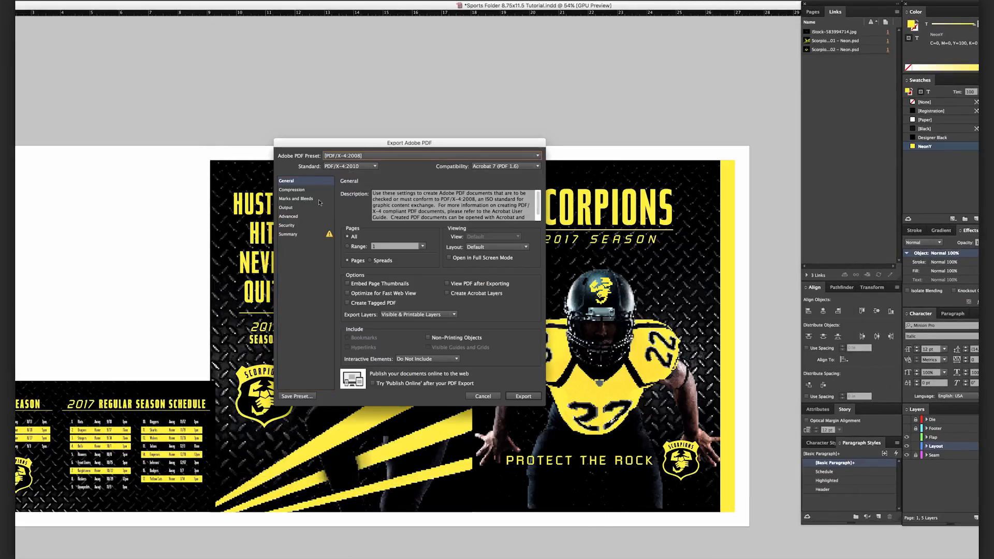
click(524, 396)
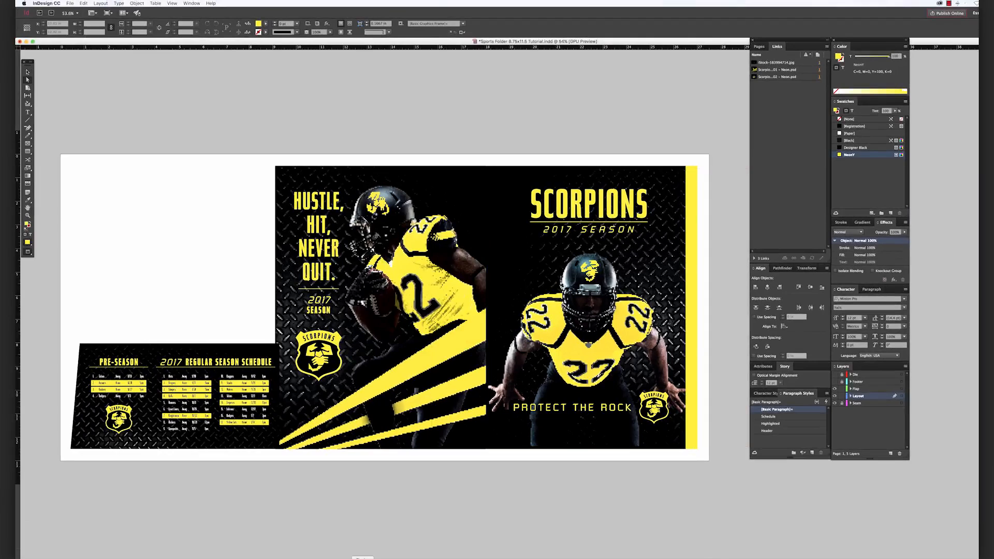
Open the exported Neon PDF from the Sports Folder in Acrobat Pro and bring up its Print Production Output Preview
click(362, 558)
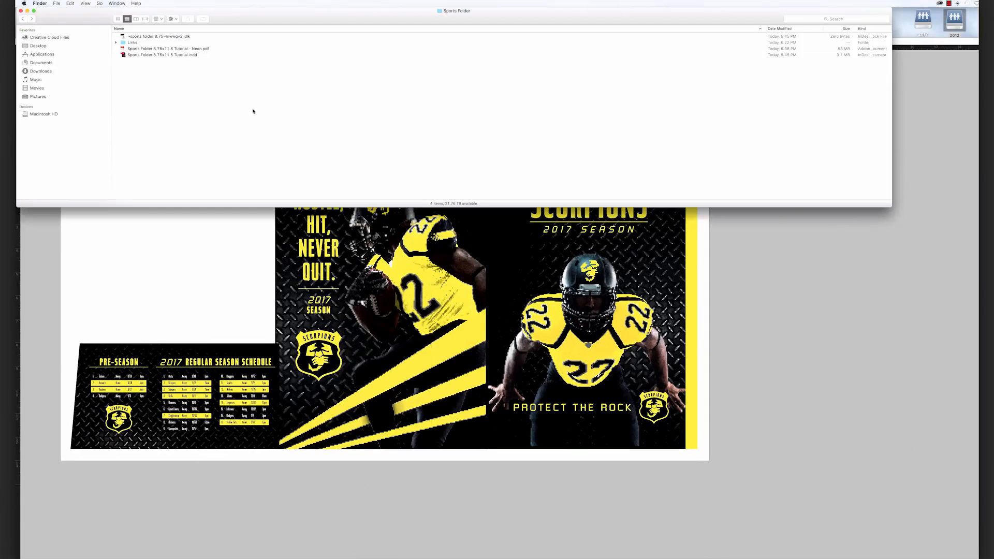
click(203, 49)
double_click(205, 49)
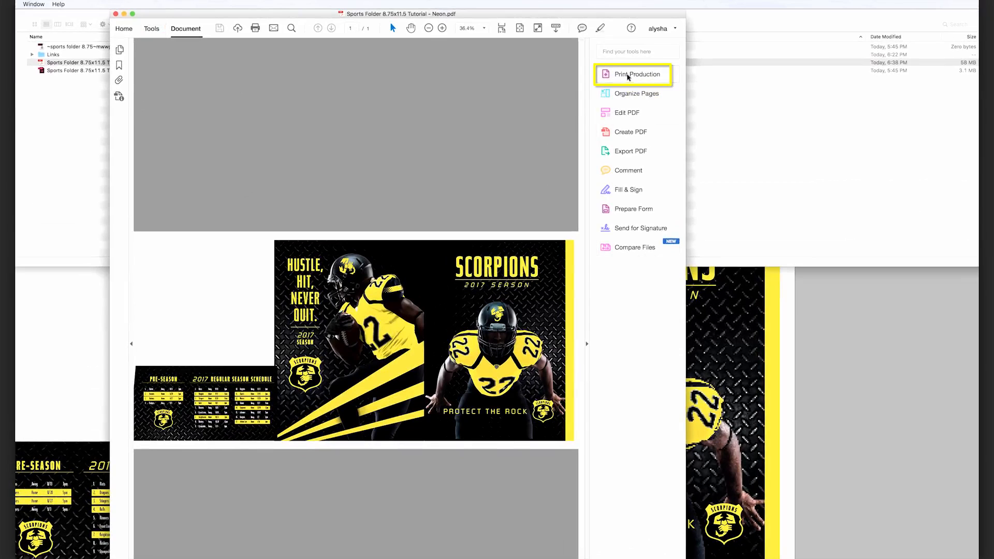
click(628, 75)
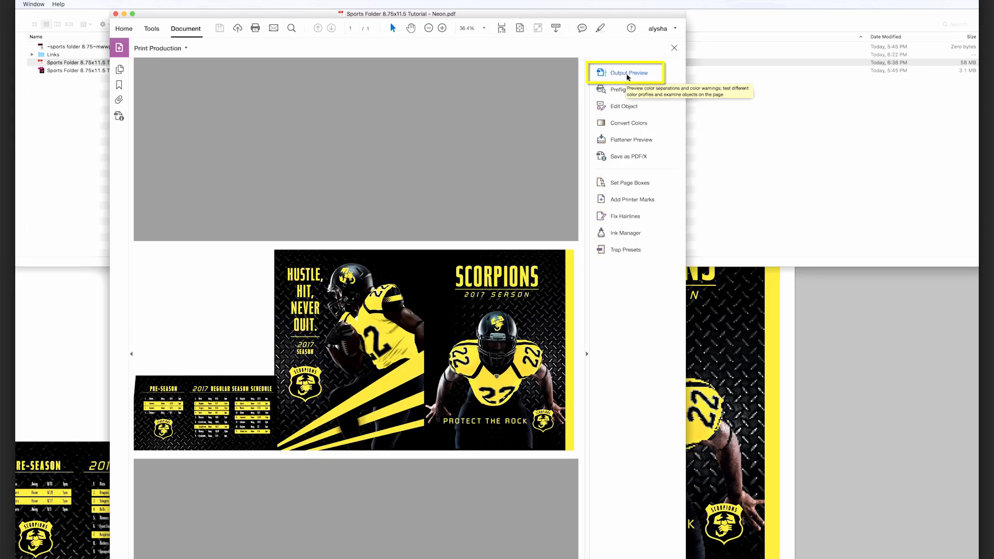
click(631, 75)
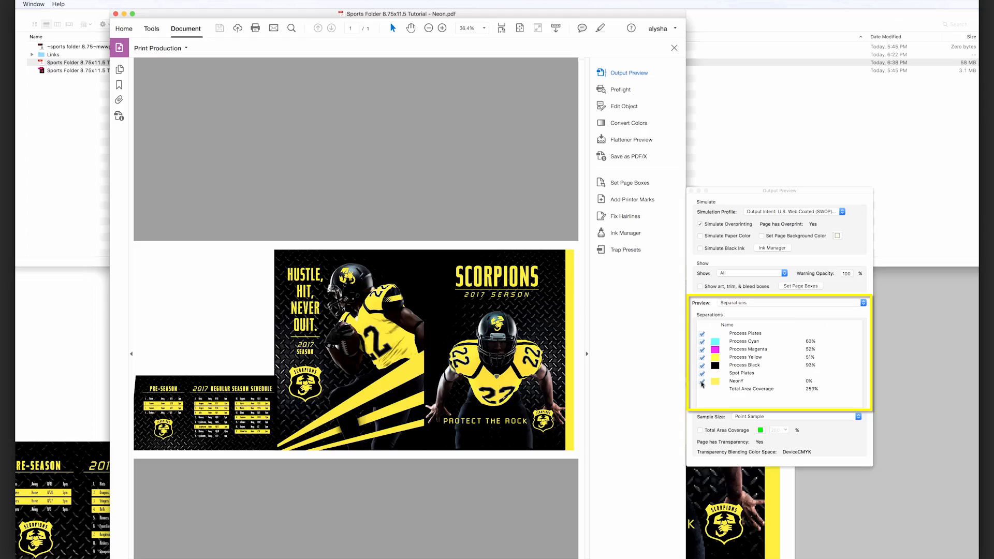
Check the NeonY spot plate by switching it off and back on in the separations, and close the preview and Print Production tools
click(702, 383)
click(702, 382)
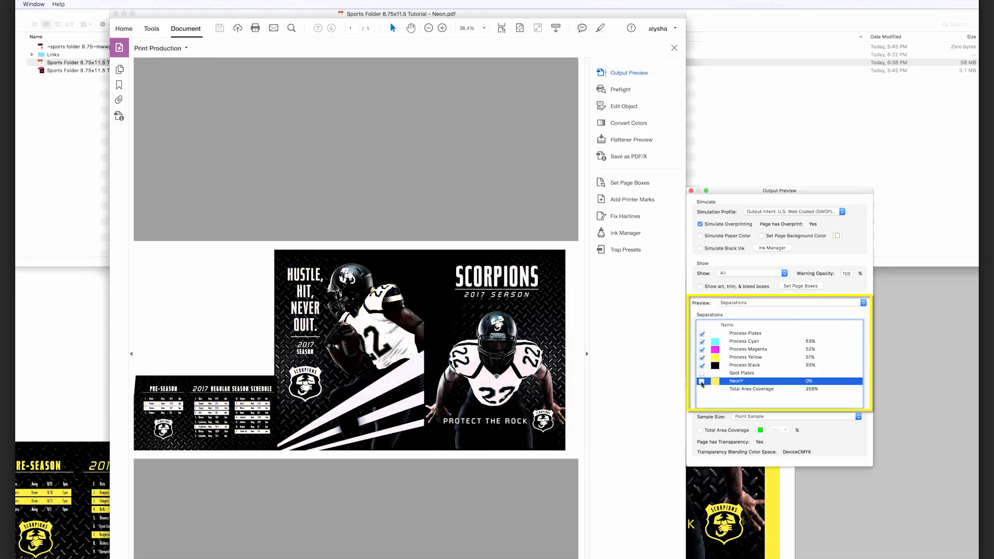
click(702, 382)
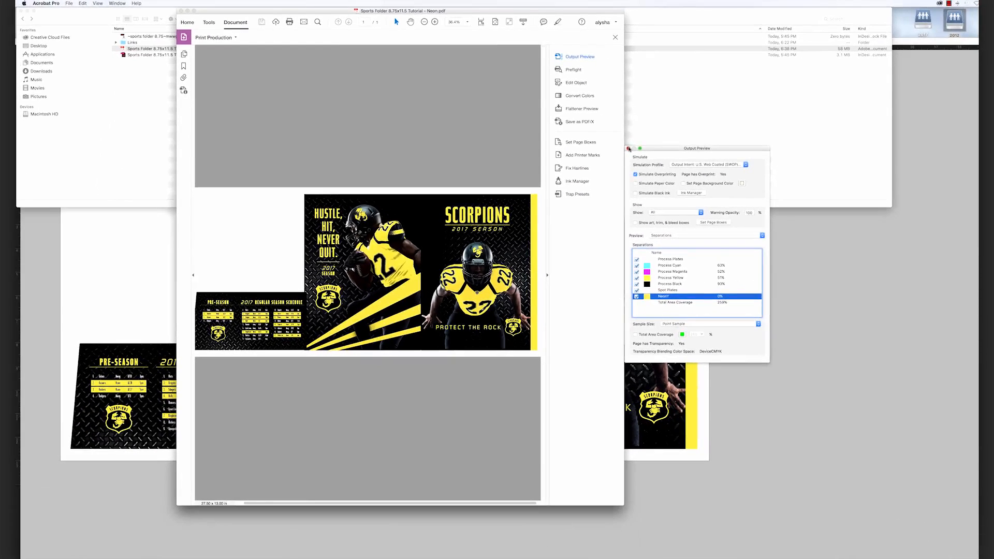
click(629, 149)
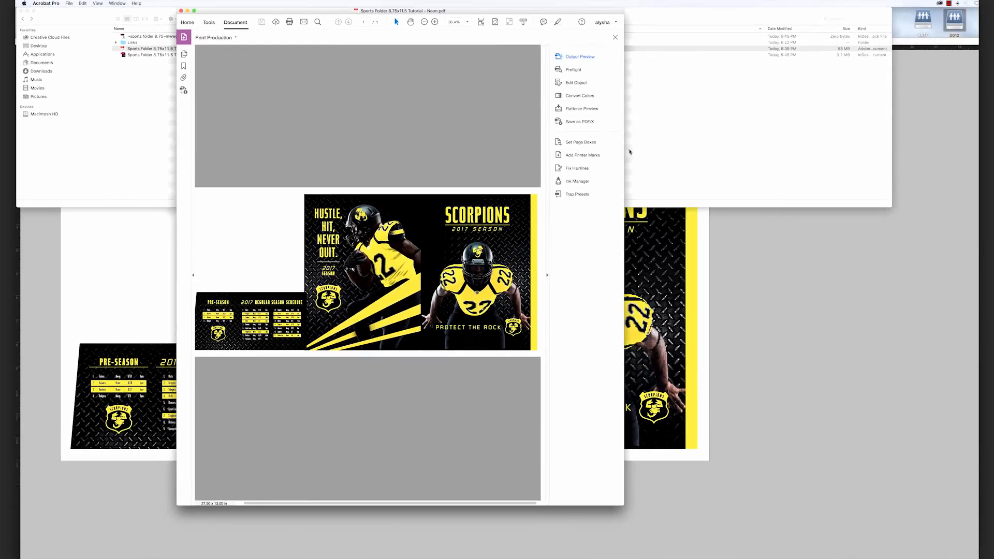
click(615, 38)
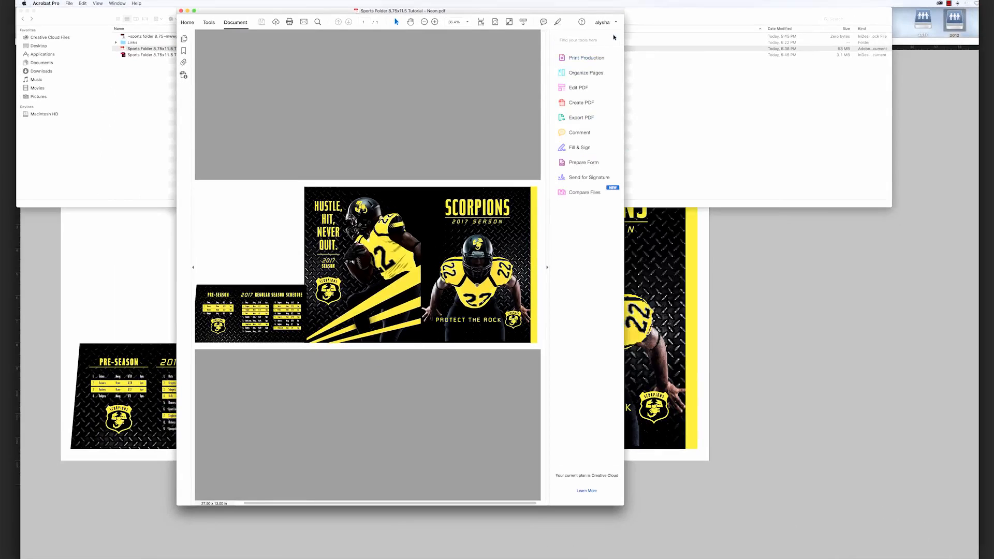